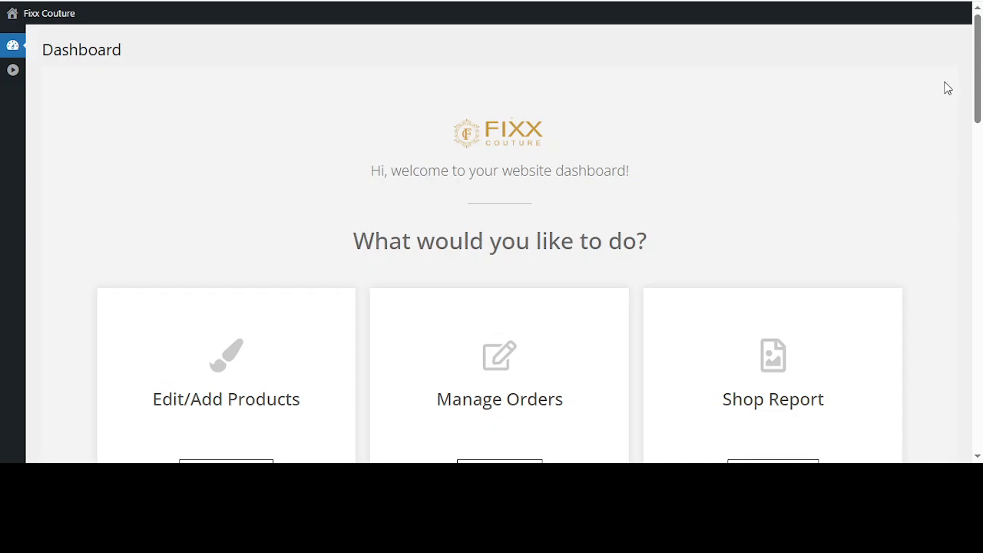
Look over the dashboard's management cards and the help section with its overview video and support details
{"action": "scroll", "coordinate": [948, 88], "scroll_direction": "down", "scroll_amount": 5}
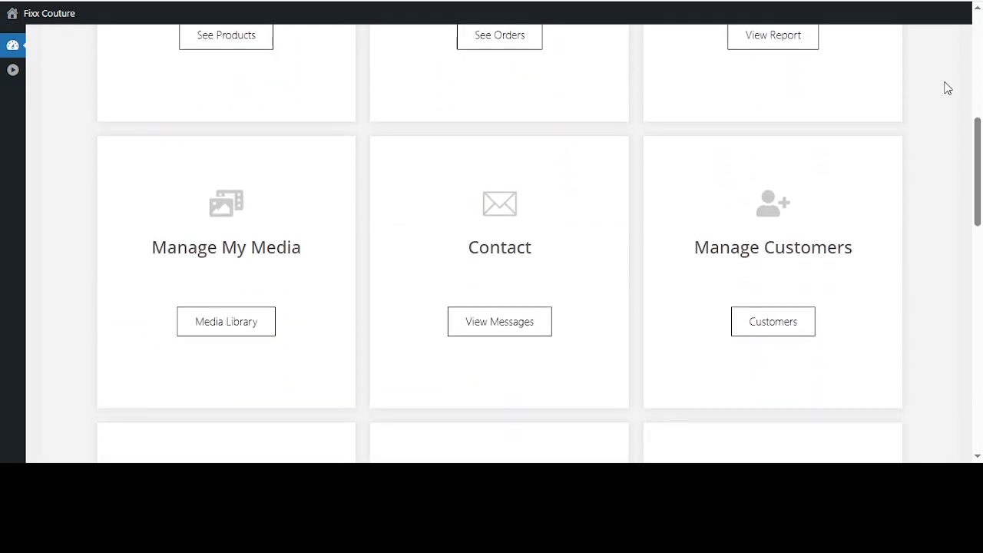
{"action": "scroll", "coordinate": [947, 88], "scroll_direction": "down", "scroll_amount": 3}
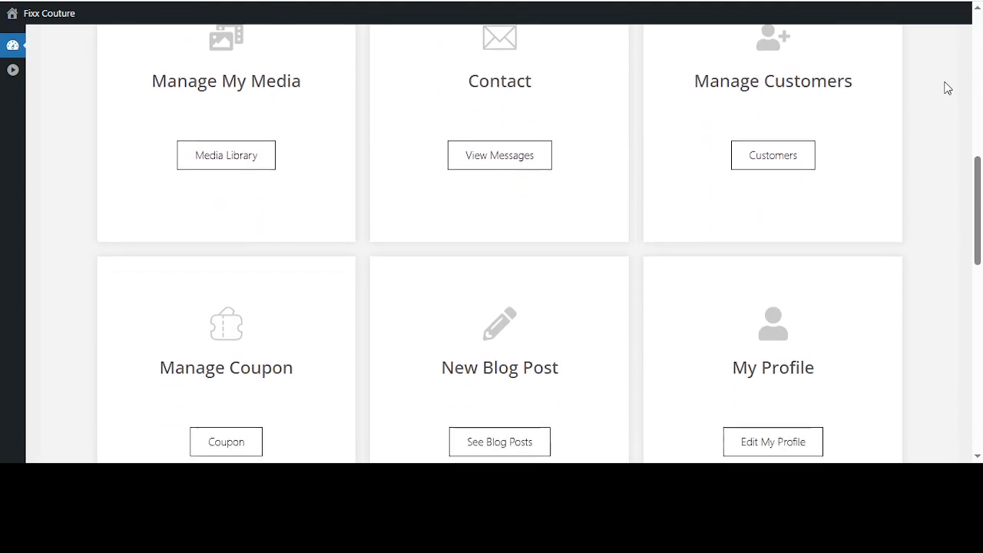
{"action": "scroll", "coordinate": [947, 88], "scroll_direction": "up", "scroll_amount": 1}
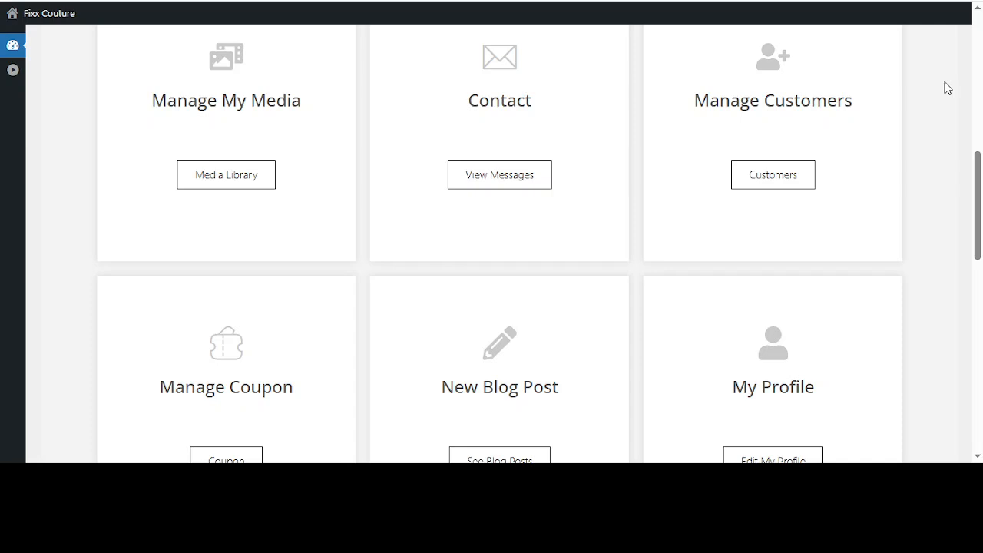
{"action": "scroll", "coordinate": [948, 88], "scroll_direction": "down", "scroll_amount": 1}
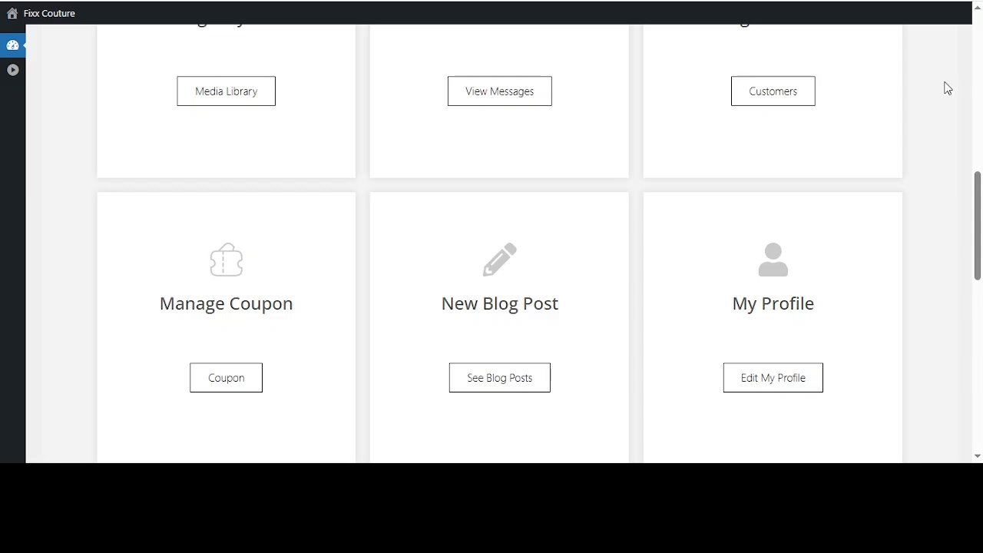
{"action": "scroll", "coordinate": [947, 88], "scroll_direction": "down", "scroll_amount": 2}
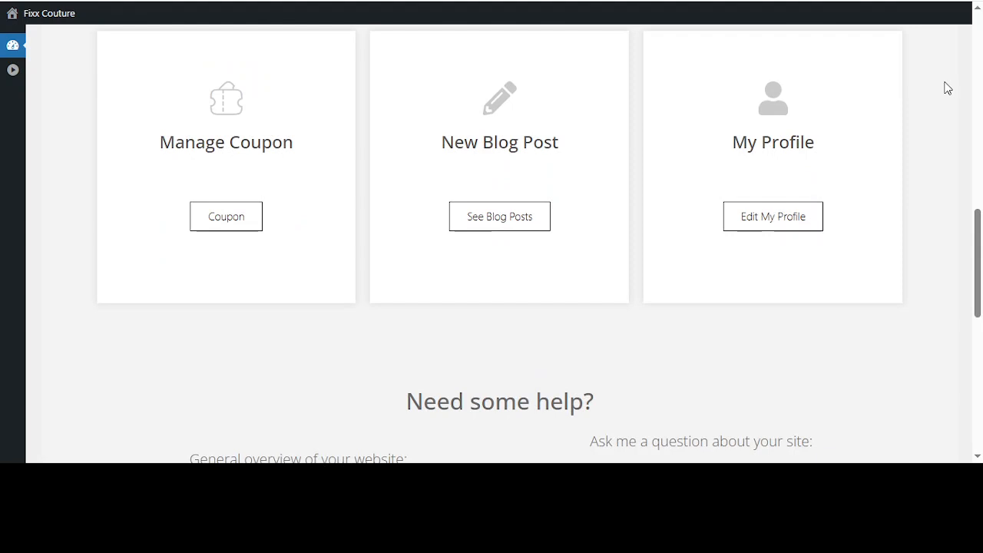
{"action": "scroll", "coordinate": [948, 88], "scroll_direction": "down", "scroll_amount": 3}
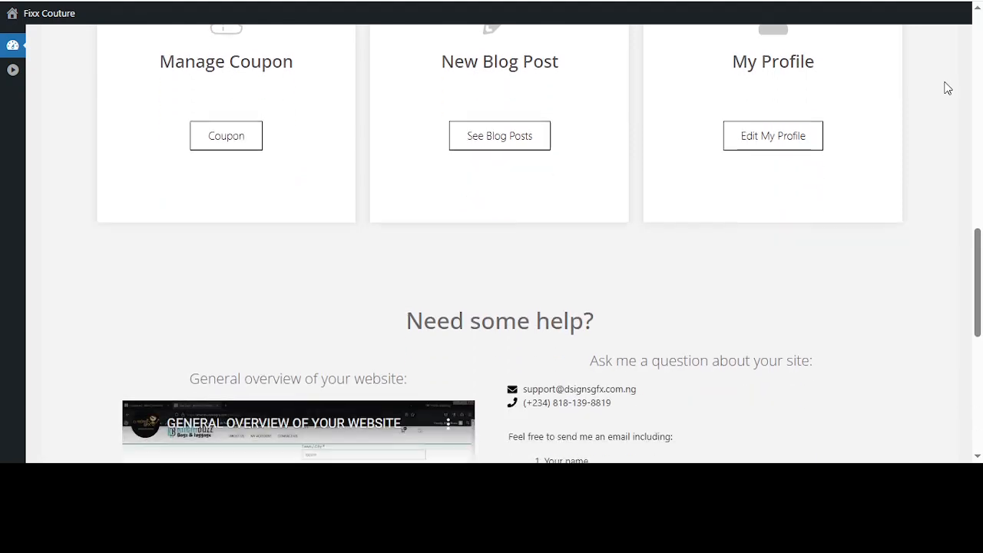
{"action": "scroll", "coordinate": [947, 88], "scroll_direction": "down", "scroll_amount": 1}
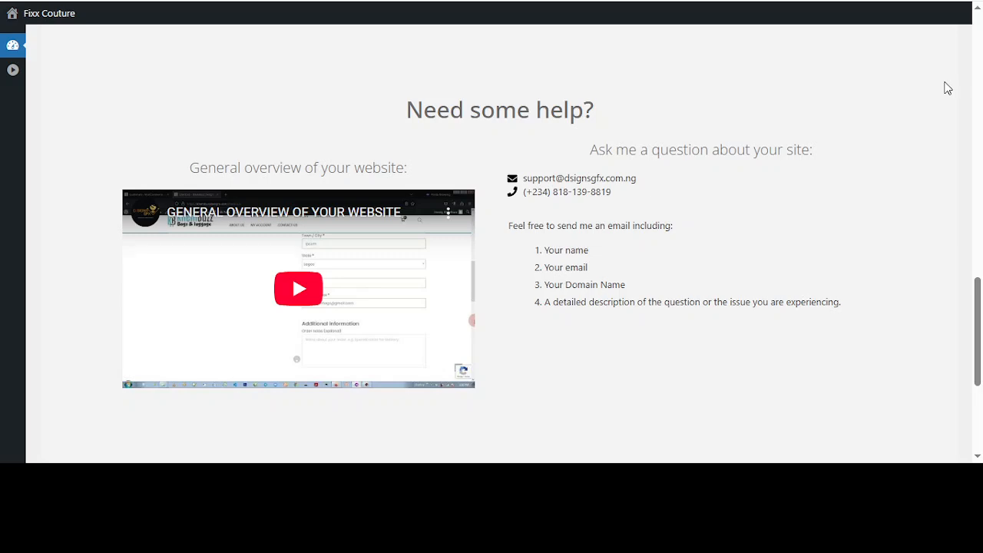
{"action": "scroll", "coordinate": [947, 88], "scroll_direction": "down", "scroll_amount": 1}
{"action": "scroll", "coordinate": [947, 88], "scroll_direction": "down", "scroll_amount": 2}
{"action": "scroll", "coordinate": [947, 88], "scroll_direction": "up", "scroll_amount": 2}
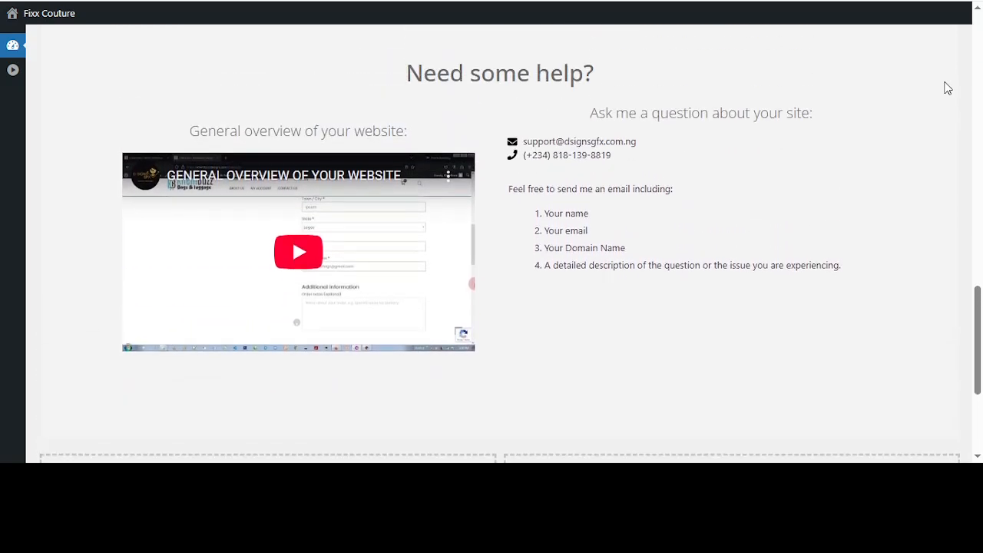
{"action": "scroll", "coordinate": [947, 88], "scroll_direction": "up", "scroll_amount": 15}
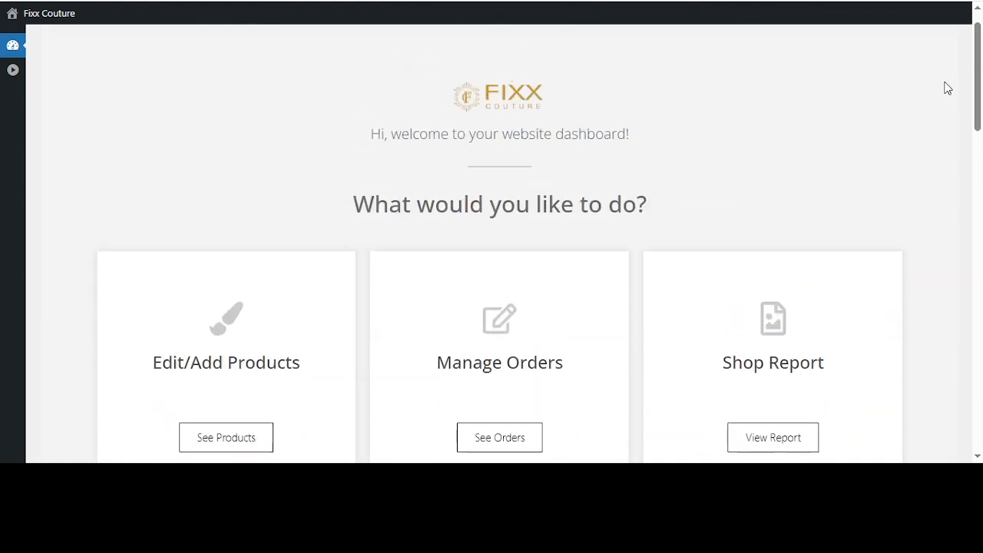
{"action": "scroll", "coordinate": [947, 89], "scroll_direction": "down", "scroll_amount": 1}
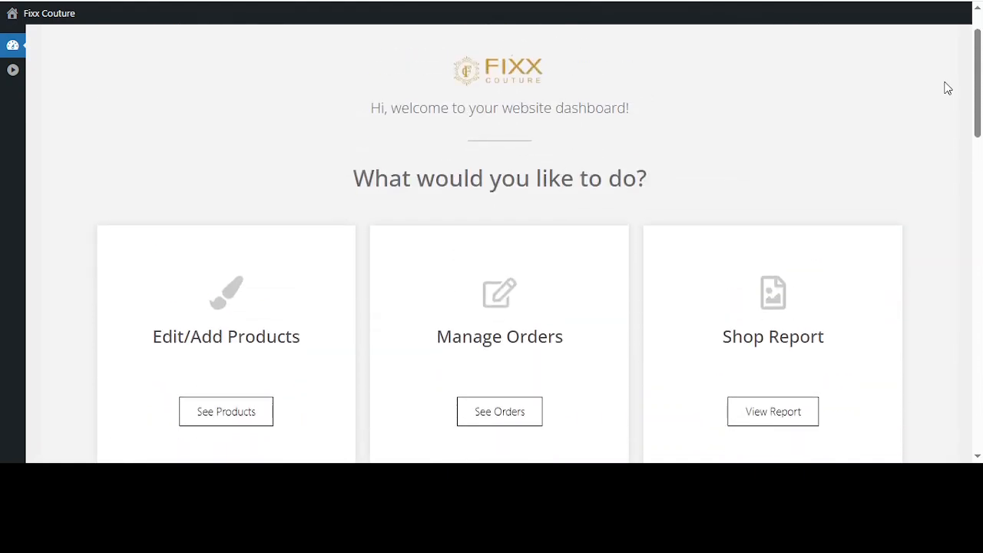
Open the shop's product list from the dashboard and look through all listed products
{"action": "scroll", "coordinate": [947, 88], "scroll_direction": "down", "scroll_amount": 1}
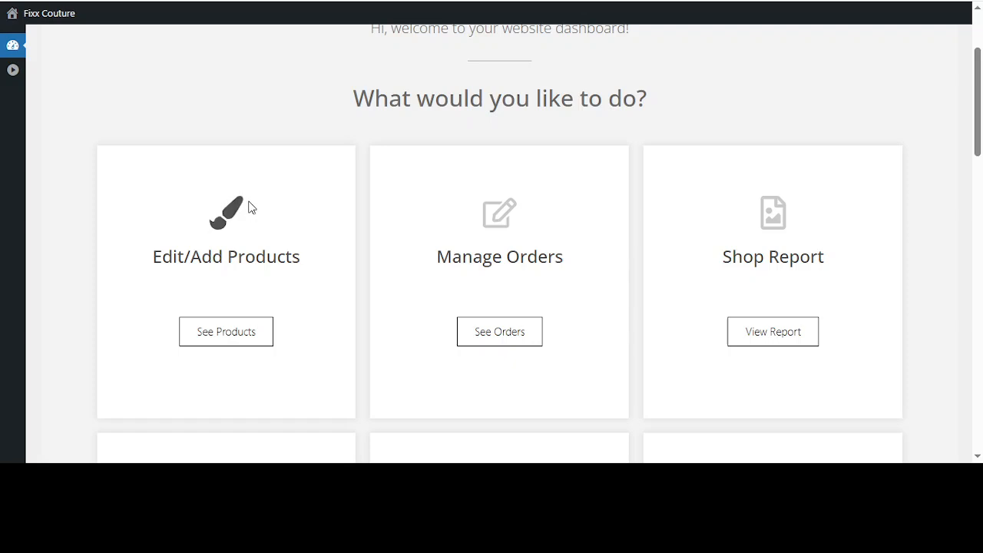
{"action": "scroll", "coordinate": [218, 115], "scroll_direction": "down", "scroll_amount": 2}
{"action": "left_click", "coordinate": [238, 227]}
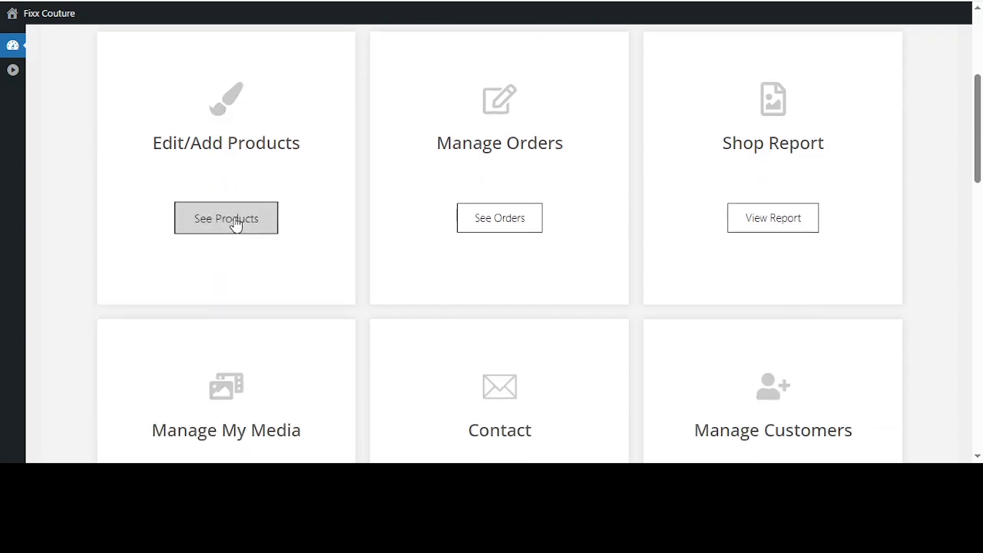
{"action": "left_click", "coordinate": [217, 157]}
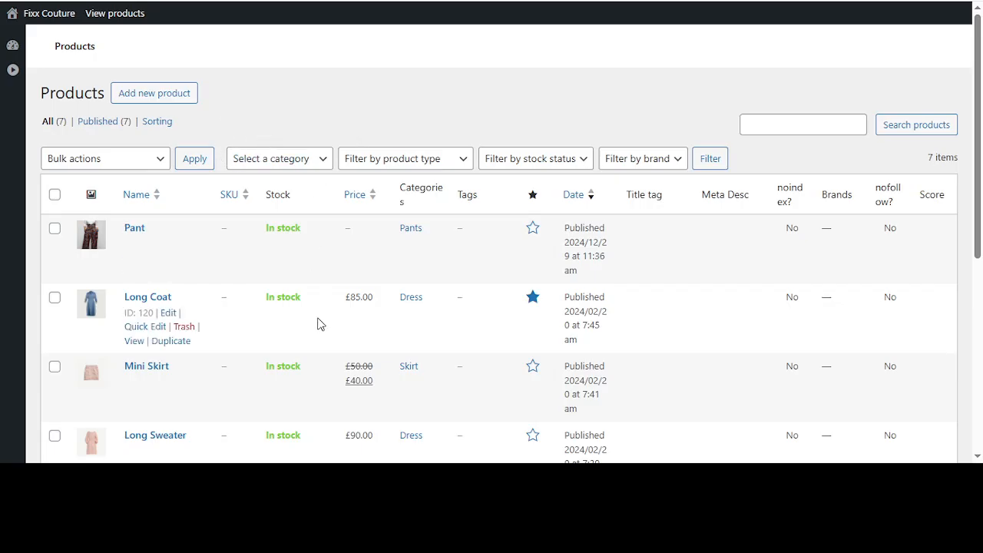
{"action": "scroll", "coordinate": [318, 322], "scroll_direction": "down", "scroll_amount": 1}
{"action": "scroll", "coordinate": [321, 324], "scroll_direction": "down", "scroll_amount": 4}
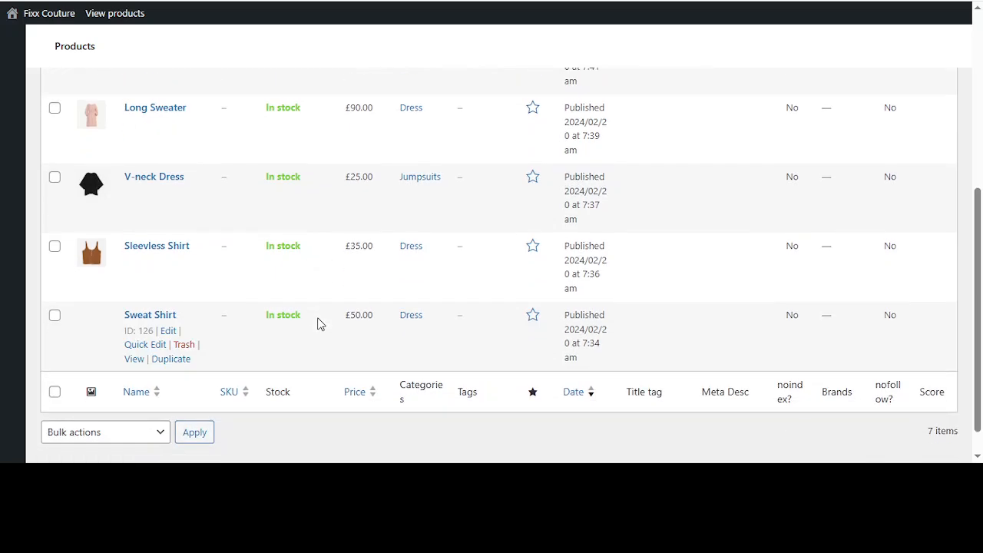
{"action": "scroll", "coordinate": [319, 324], "scroll_direction": "up", "scroll_amount": 5}
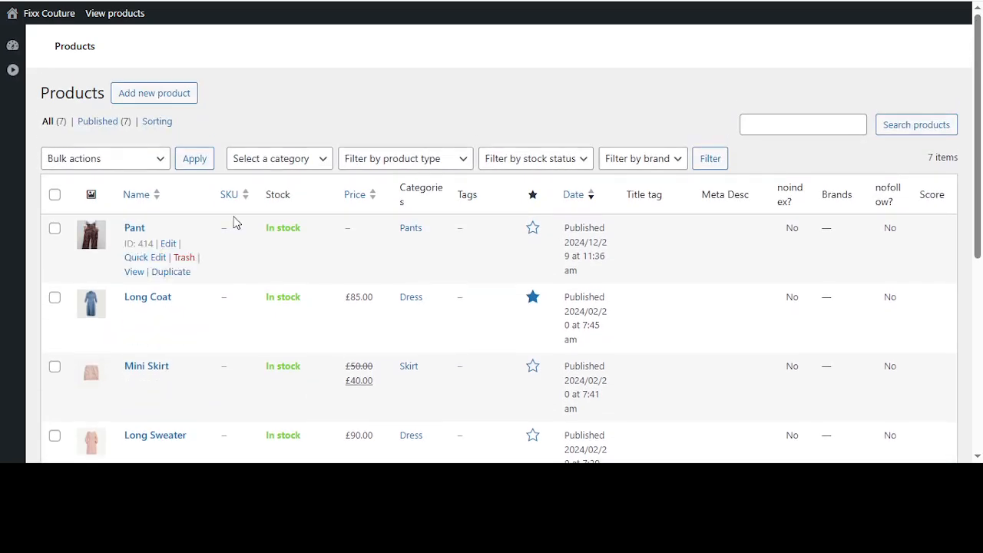
Start a new product and name it "Test Product"
{"action": "left_click", "coordinate": [158, 95]}
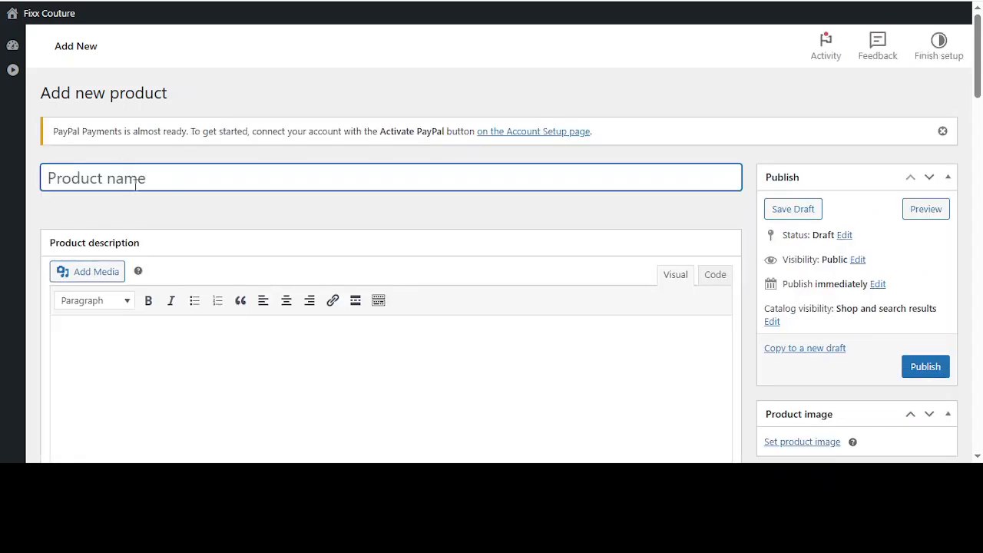
{"action": "type", "text": "Test P"}
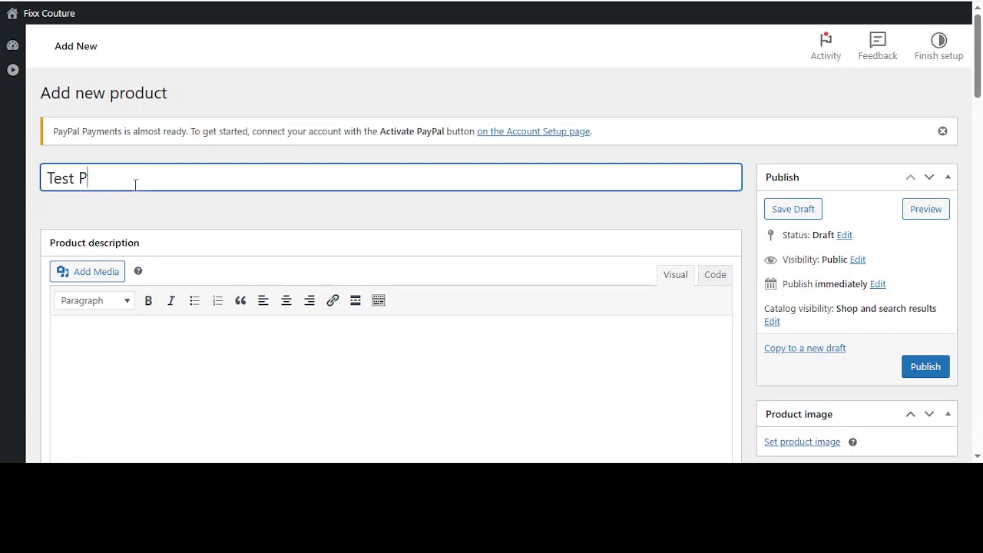
{"action": "type", "text": "roduct"}
Examine the empty product description editor and the SiteSEO section of the new product
{"action": "scroll", "coordinate": [327, 212], "scroll_direction": "down", "scroll_amount": 1}
{"action": "scroll", "coordinate": [327, 213], "scroll_direction": "down", "scroll_amount": 2}
{"action": "left_click", "coordinate": [204, 234]}
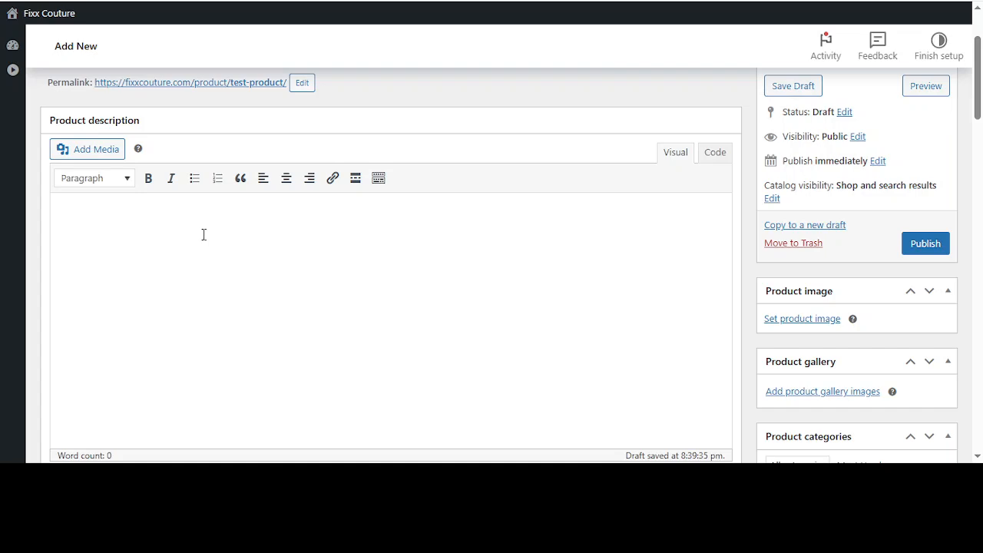
{"action": "scroll", "coordinate": [204, 234], "scroll_direction": "down", "scroll_amount": 5}
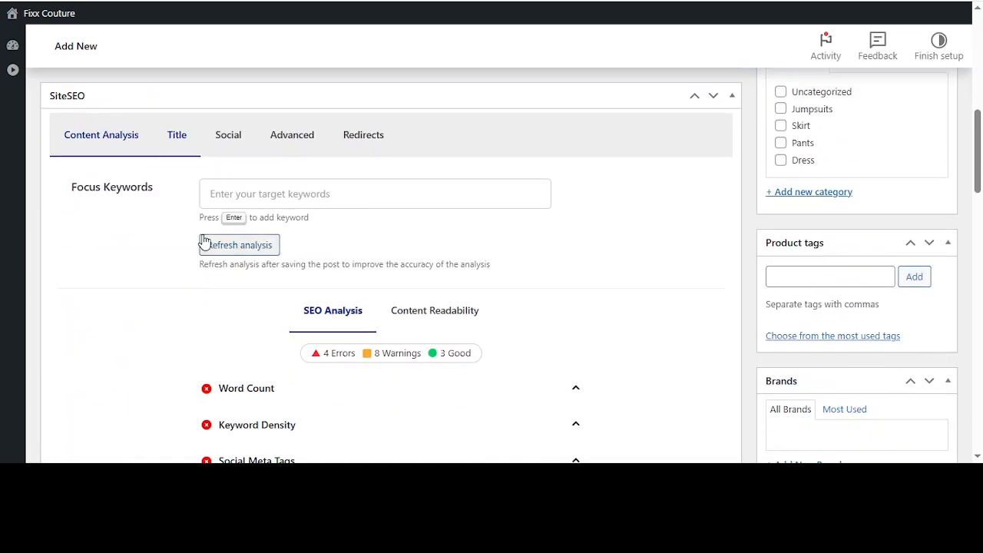
{"action": "scroll", "coordinate": [203, 241], "scroll_direction": "down", "scroll_amount": 1}
{"action": "scroll", "coordinate": [204, 238], "scroll_direction": "up", "scroll_amount": 1}
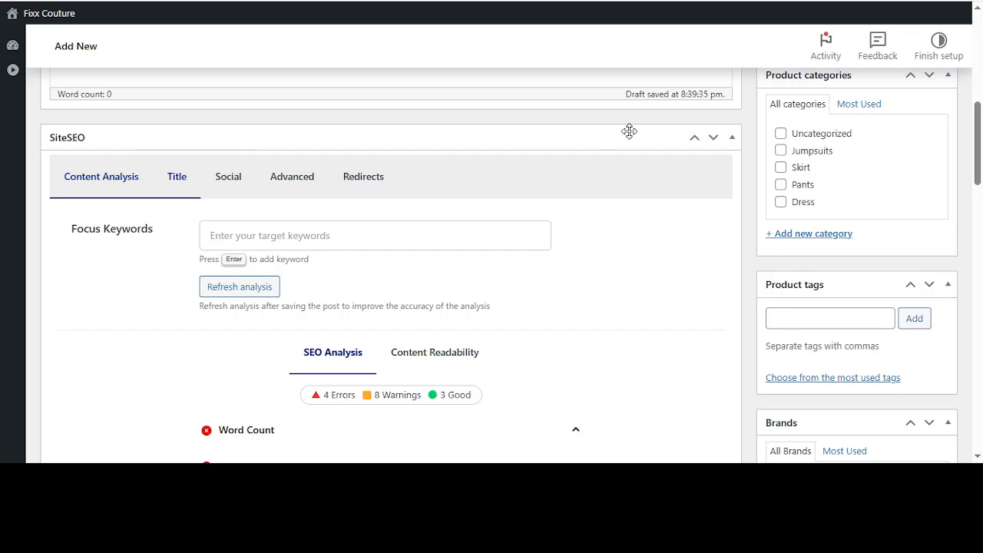
{"action": "left_click", "coordinate": [732, 137]}
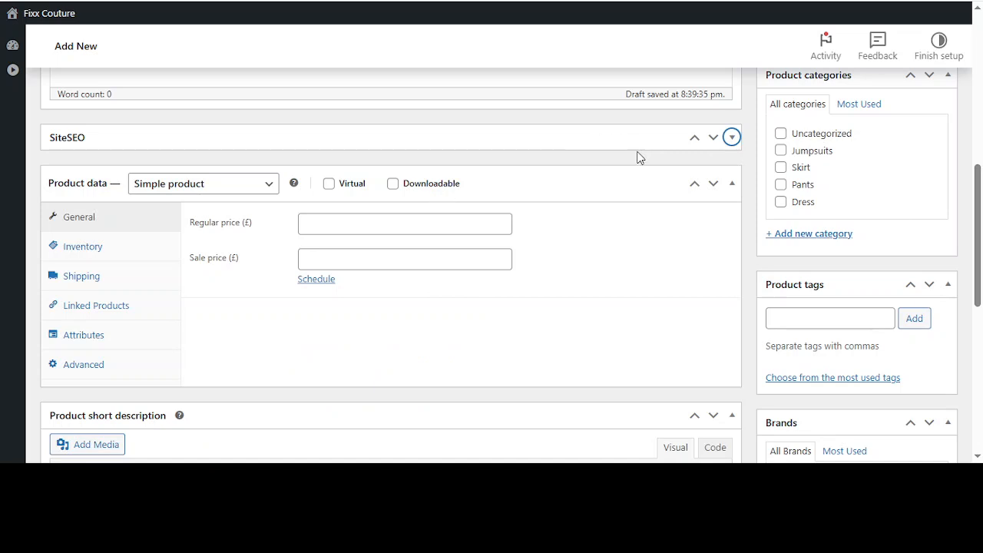
{"action": "left_click", "coordinate": [732, 138]}
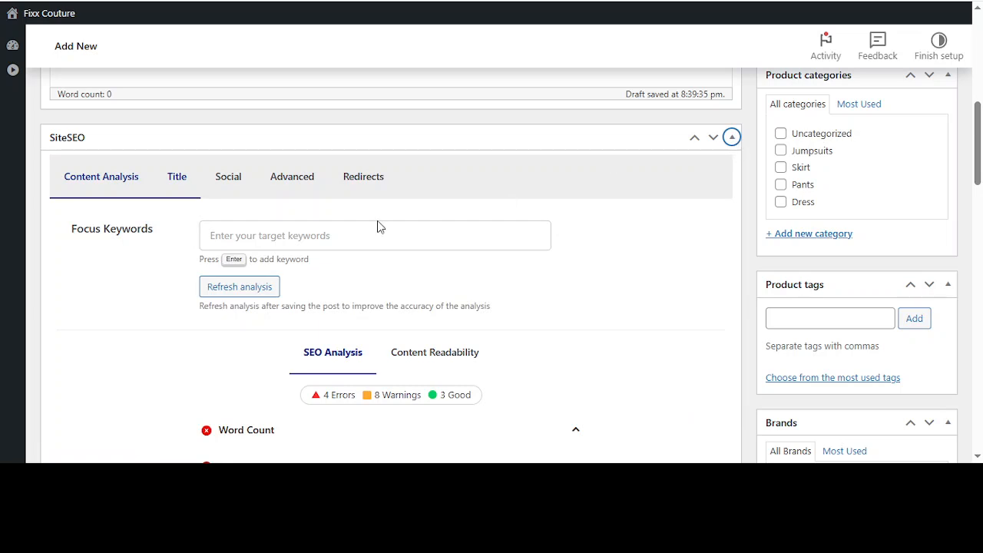
Add "cloth, bag" as an SEO focus keyword for the product and remove it again
{"action": "left_click", "coordinate": [262, 242]}
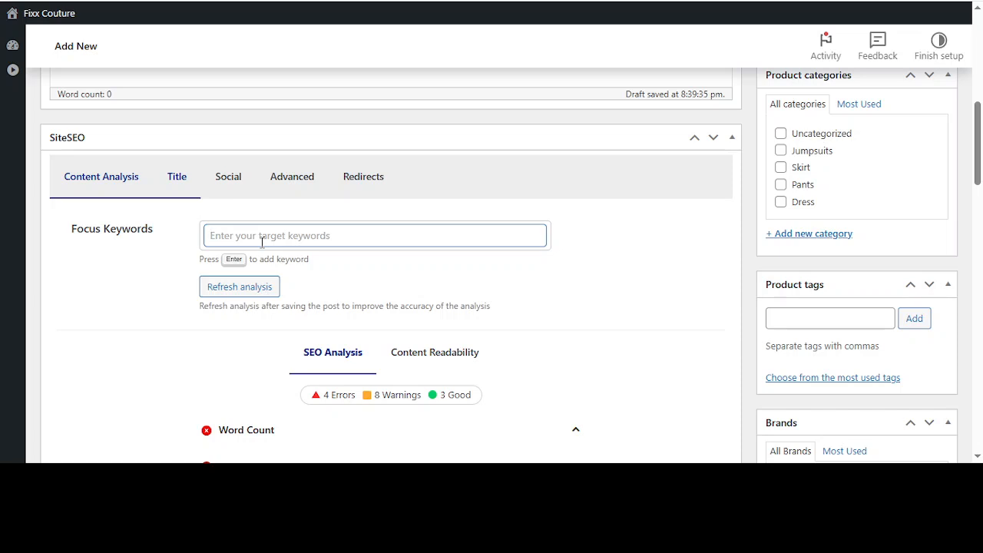
{"action": "type", "text": "cloth"}
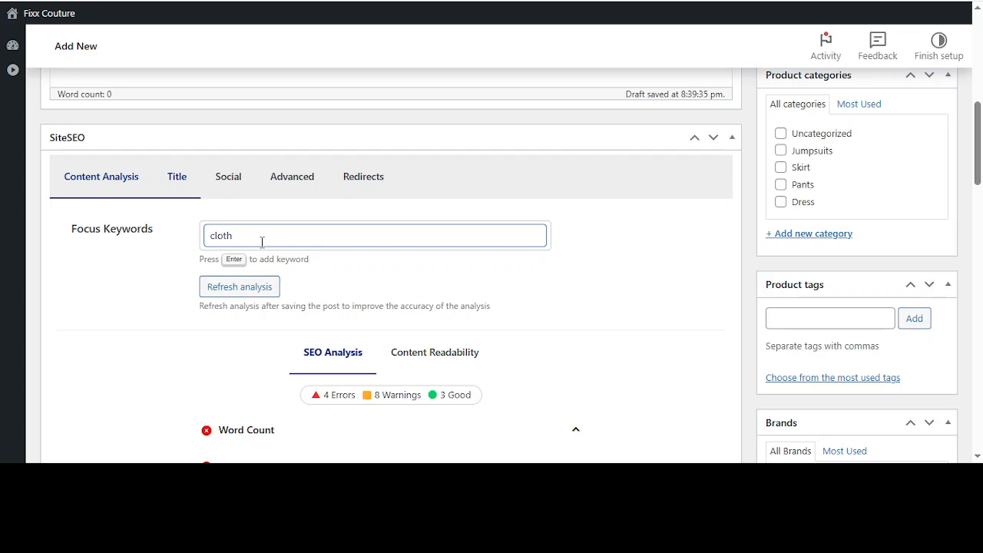
{"action": "type", "text": ", bag"}
{"action": "key", "text": "Return"}
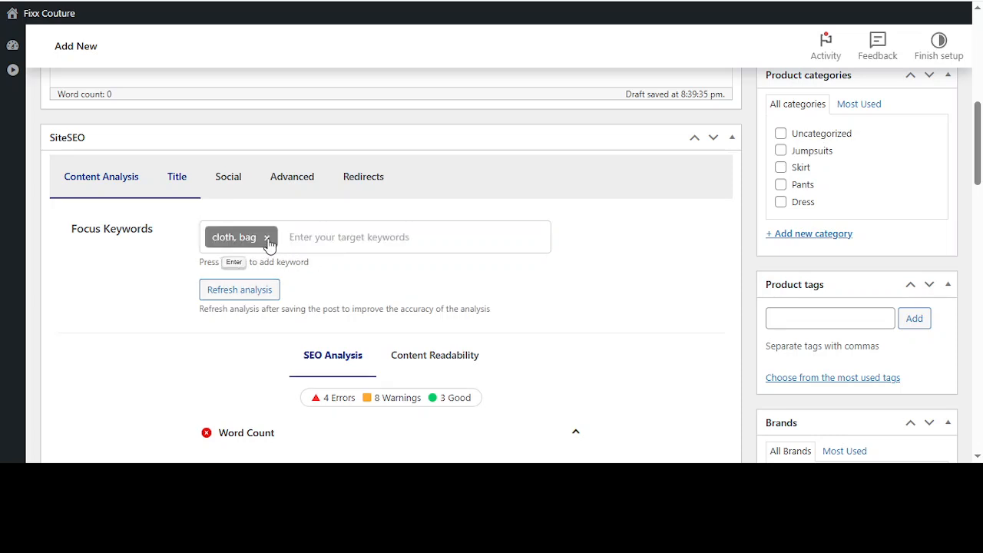
{"action": "left_click", "coordinate": [266, 238]}
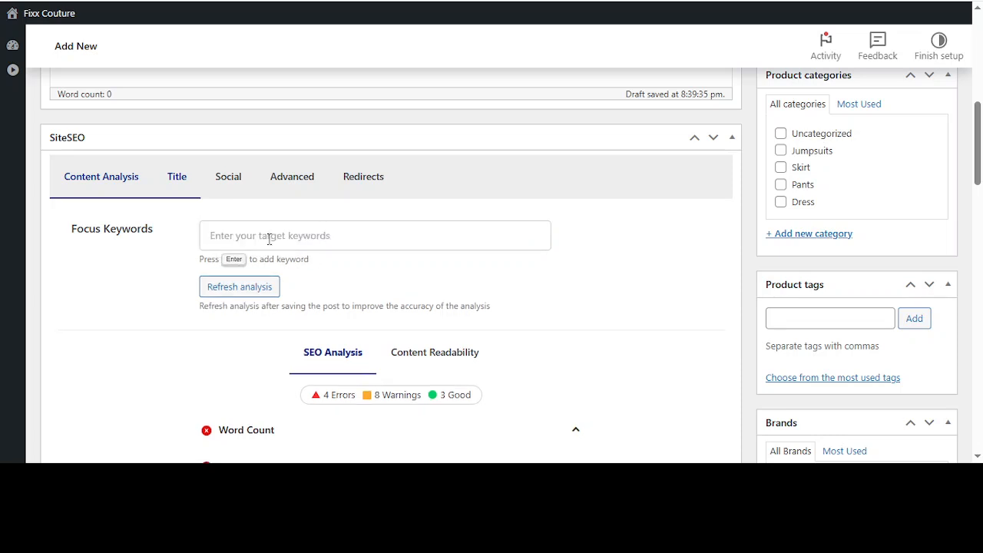
Collapse the SiteSEO section to reach the product data settings
{"action": "left_click", "coordinate": [730, 139]}
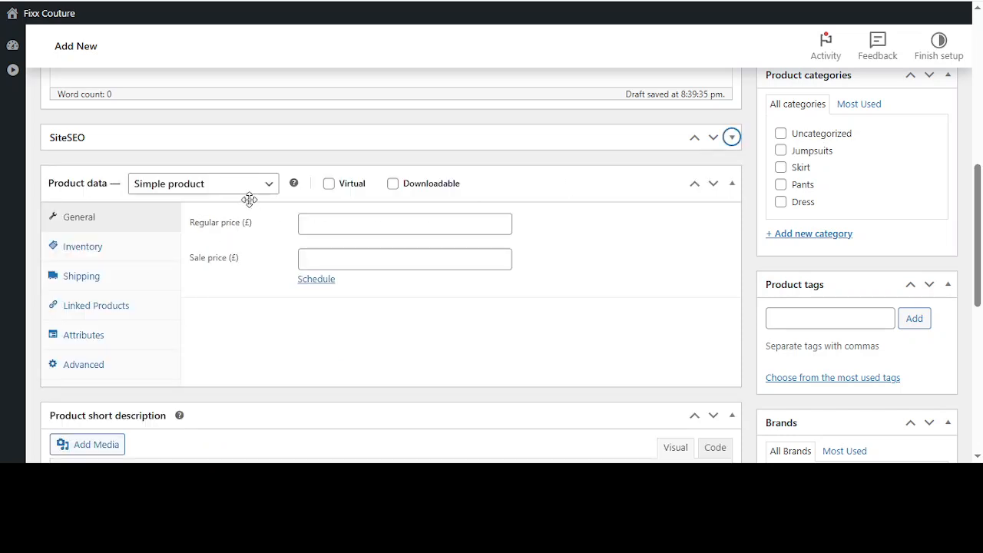
{"action": "scroll", "coordinate": [248, 199], "scroll_direction": "down", "scroll_amount": 1}
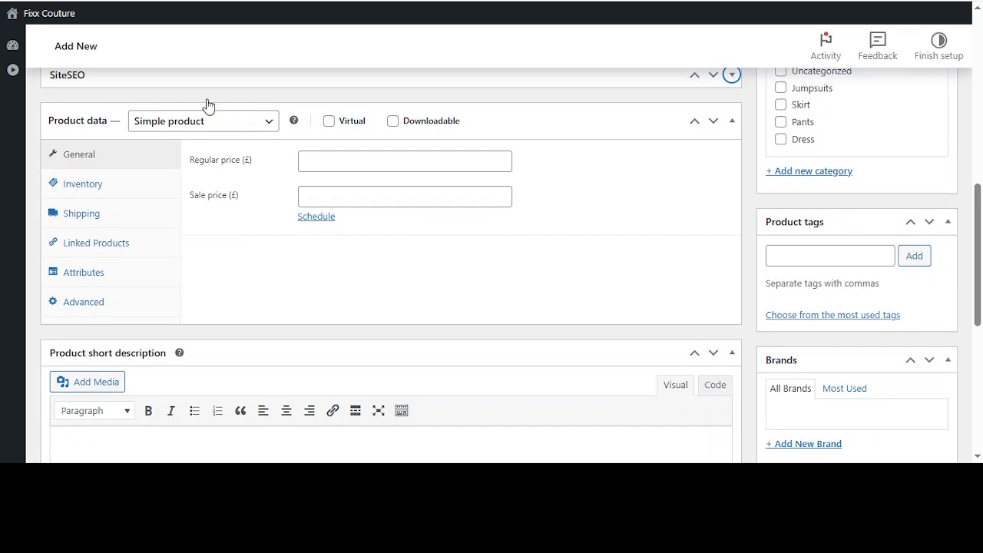
Try the External/Affiliate product type in the product data and switch back to Simple product
{"action": "left_click", "coordinate": [194, 128]}
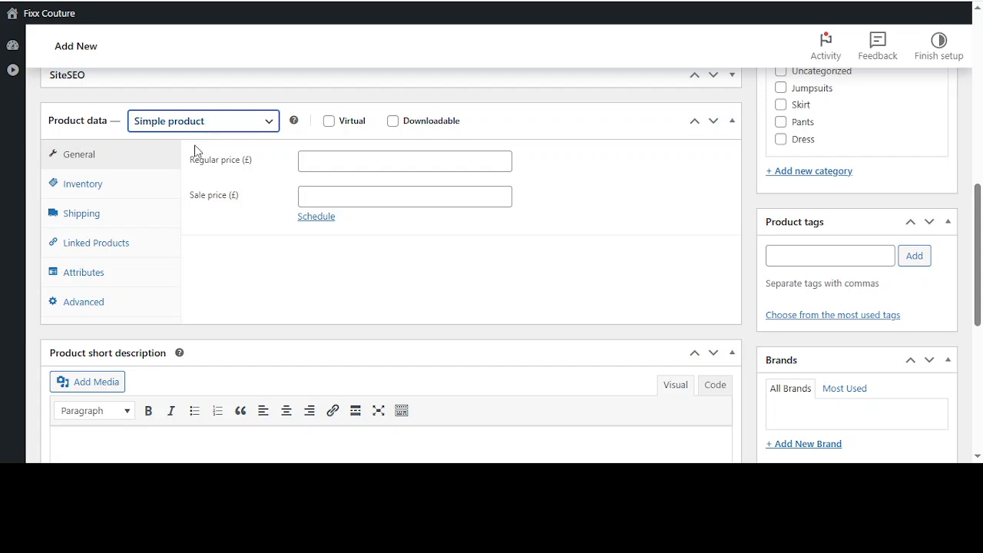
{"action": "left_click", "coordinate": [190, 197]}
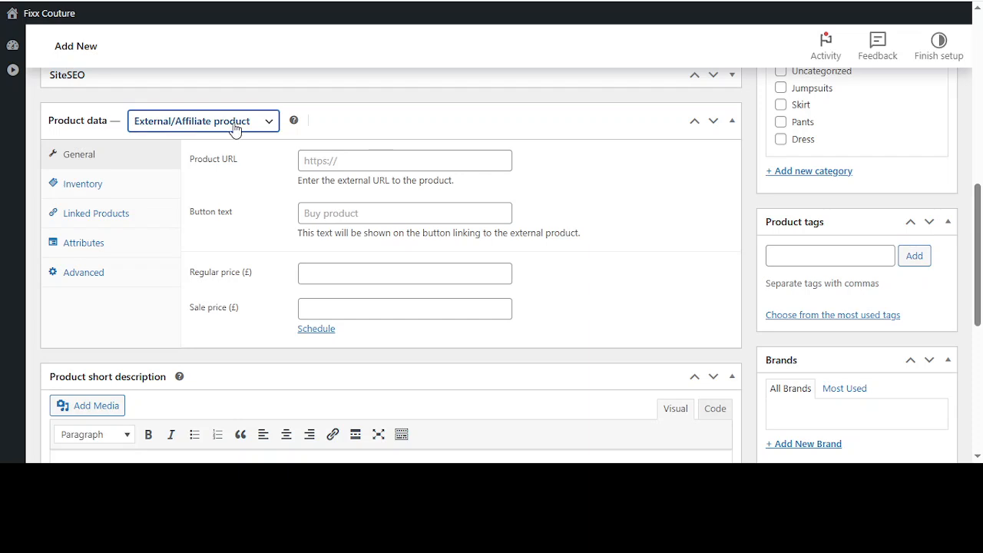
{"action": "left_click", "coordinate": [179, 159]}
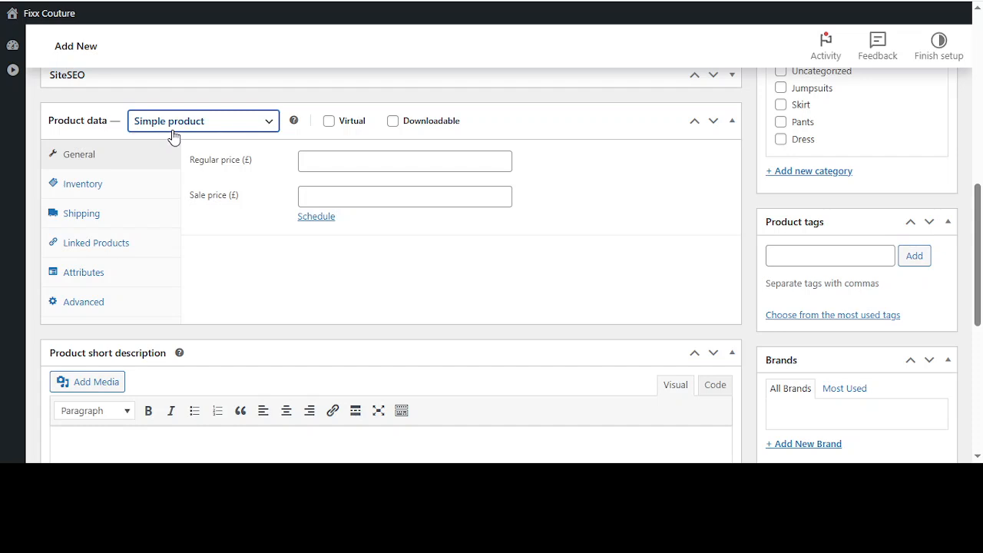
Set the product's regular price to £20 and its sale price to £15
{"action": "left_click", "coordinate": [333, 159]}
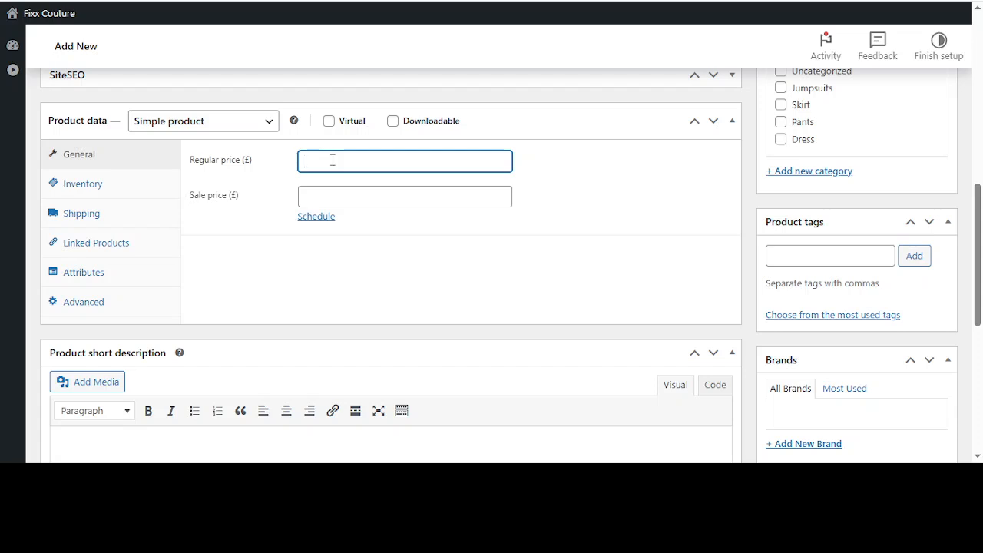
{"action": "type", "text": "20"}
{"action": "left_click", "coordinate": [352, 201]}
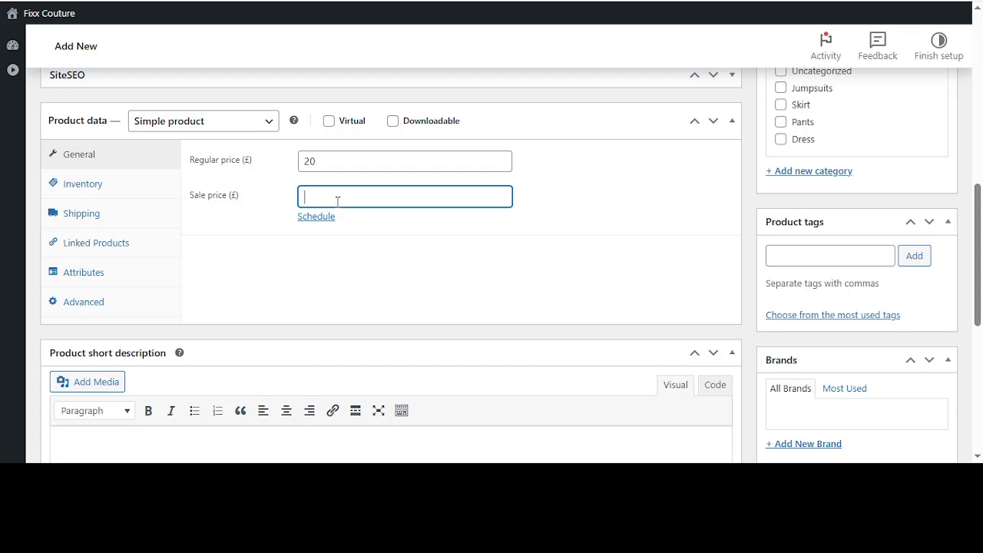
{"action": "type", "text": "15"}
{"action": "mouse_move", "coordinate": [320, 160]}
{"action": "left_mouse_down"}
{"action": "mouse_move", "coordinate": [280, 163]}
{"action": "mouse_move", "coordinate": [316, 163]}
{"action": "left_mouse_up"}
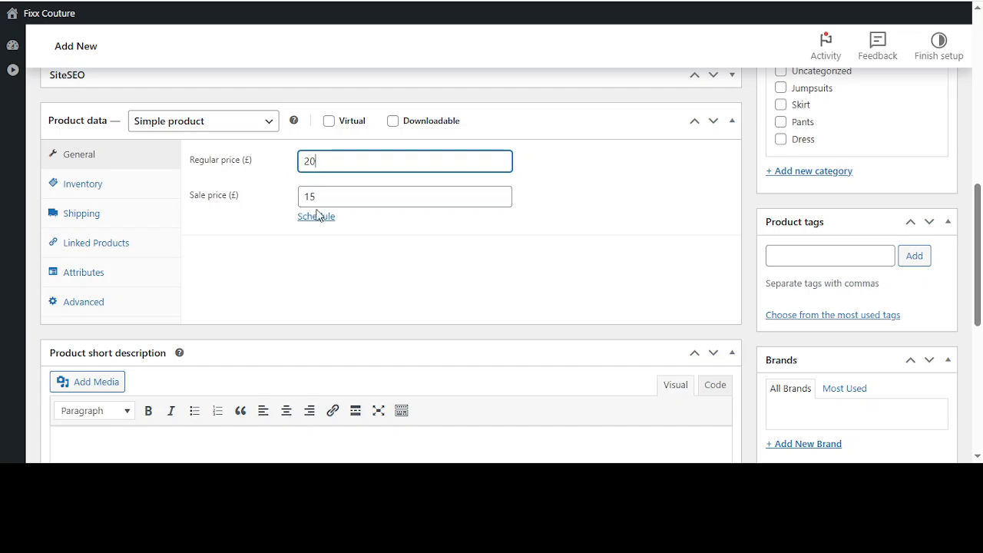
{"action": "left_click", "coordinate": [309, 195]}
{"action": "mouse_move", "coordinate": [316, 196]}
{"action": "left_mouse_down"}
{"action": "mouse_move", "coordinate": [302, 198]}
{"action": "mouse_move", "coordinate": [313, 198]}
{"action": "left_mouse_up"}
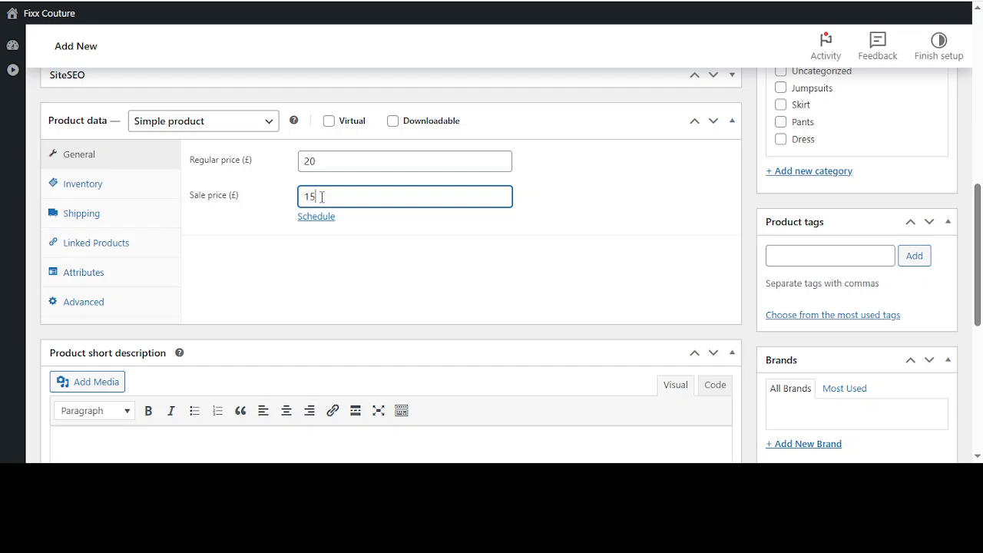
Clear the product's sale price, leaving only the regular price filled in
{"action": "key", "text": "BackSpace"}
{"action": "key", "text": "BackSpace"}
{"action": "left_click", "coordinate": [333, 168]}
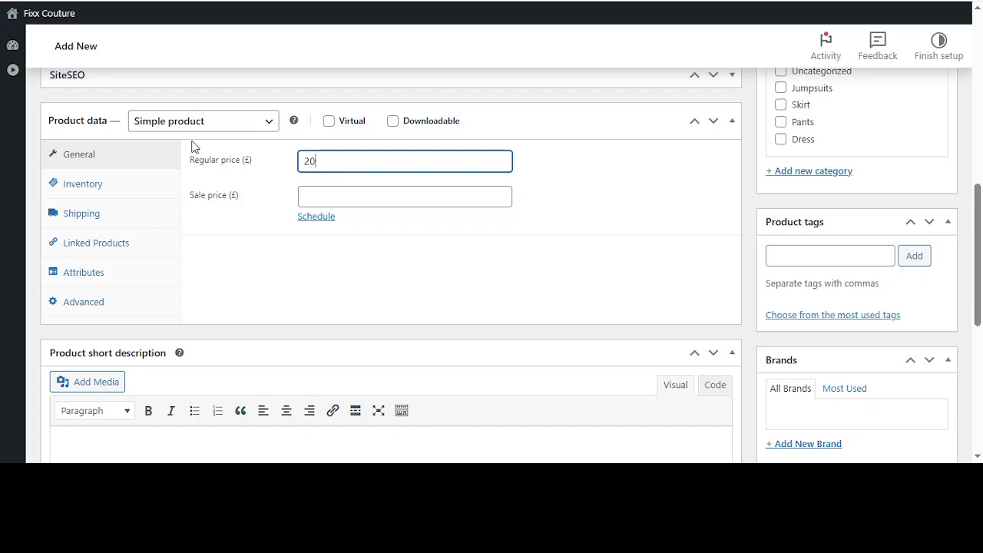
Try the Virtual option for the product, switching it on and off to compare the available product data sections
{"action": "left_click", "coordinate": [329, 121]}
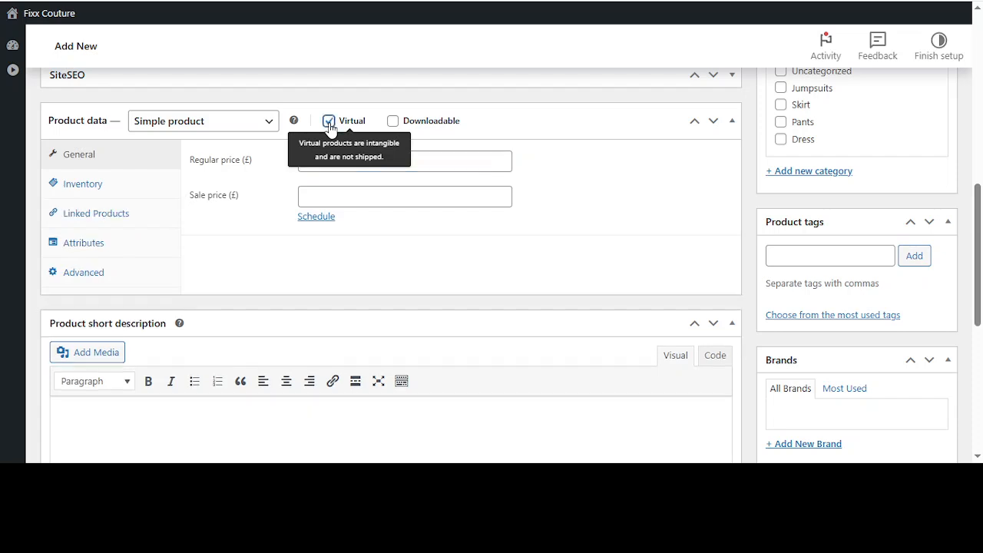
{"action": "left_click", "coordinate": [329, 121]}
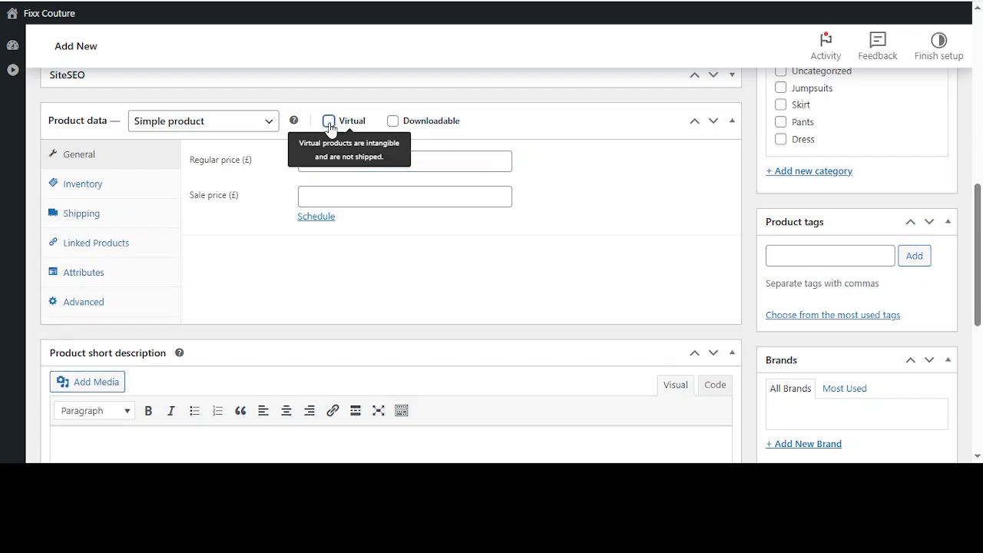
{"action": "left_click", "coordinate": [329, 121]}
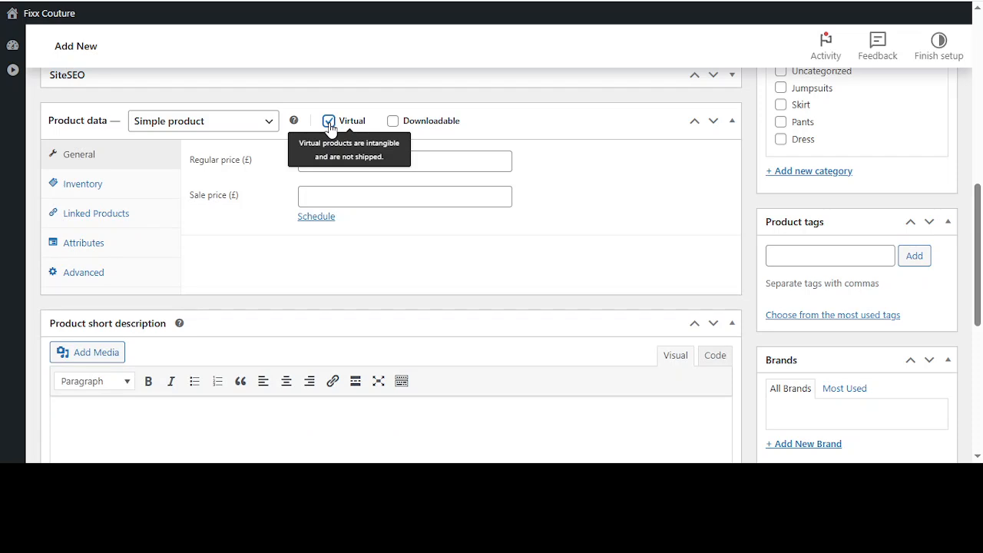
Try the Downloadable option with a new file entry, view the file chooser, and turn the option off again
{"action": "left_click", "coordinate": [393, 122]}
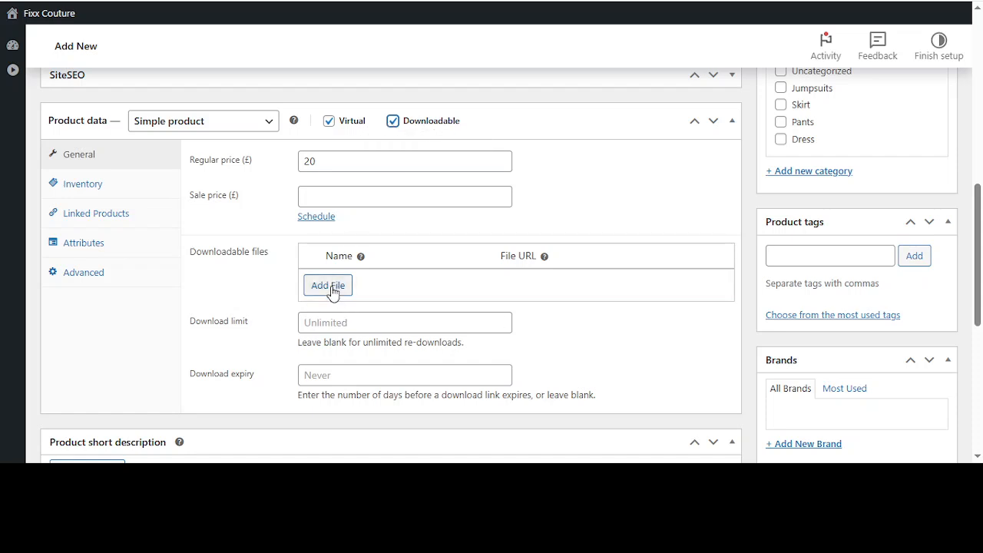
{"action": "left_click", "coordinate": [330, 287]}
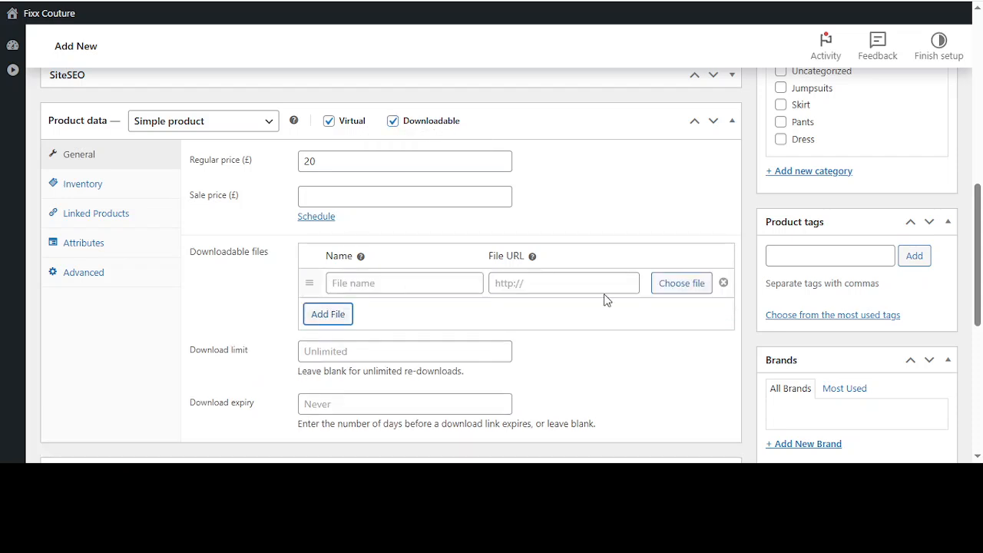
{"action": "left_click", "coordinate": [681, 284]}
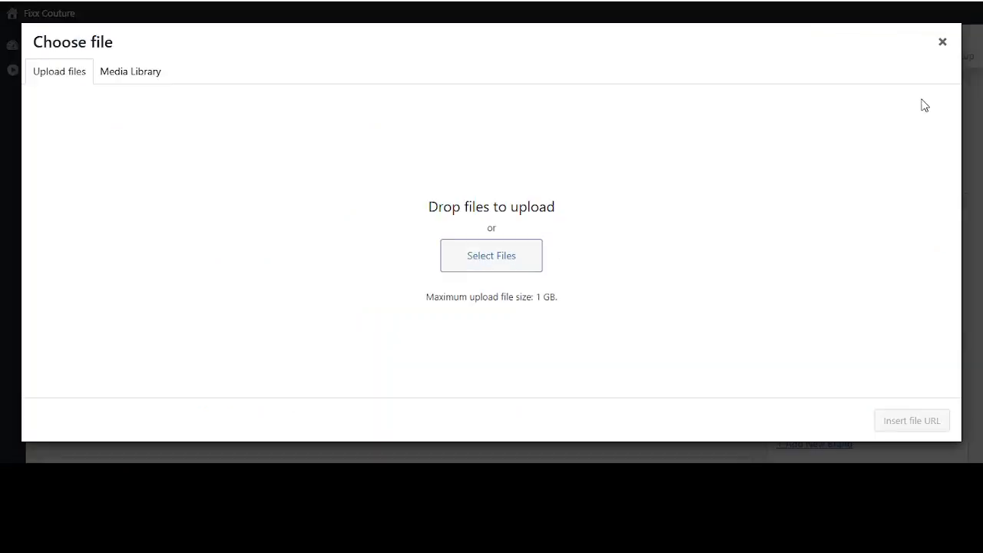
{"action": "left_click", "coordinate": [943, 46]}
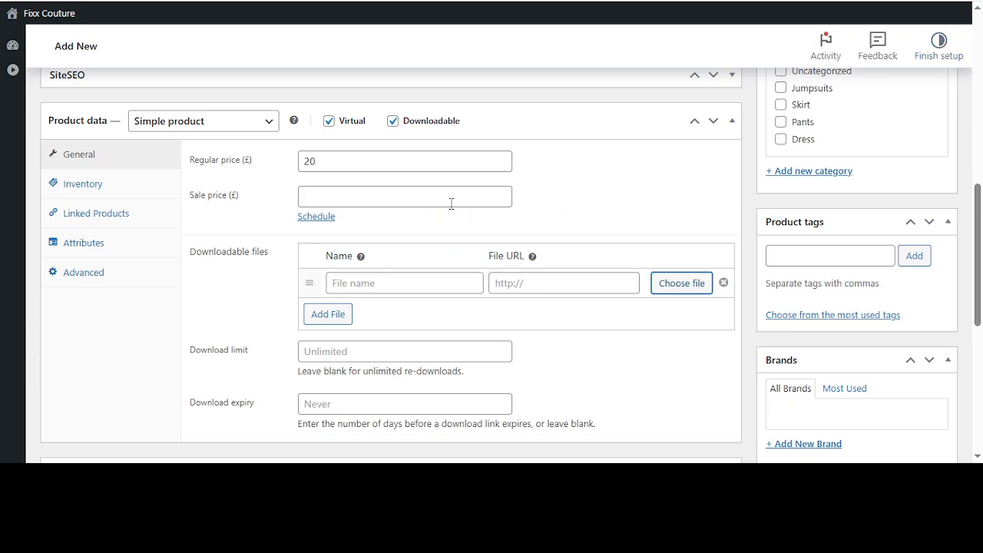
{"action": "left_click", "coordinate": [393, 123]}
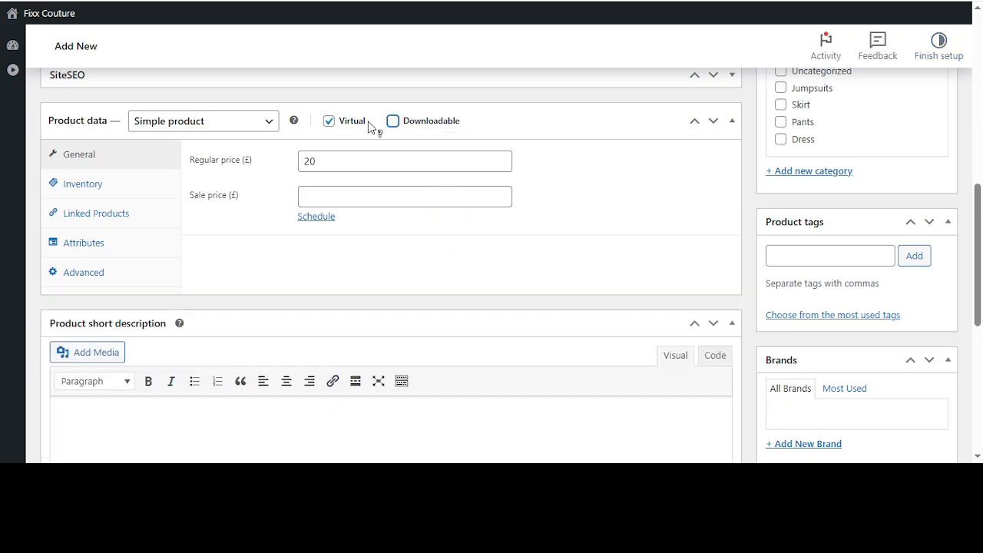
Toggle the Virtual option to compare the shipping settings and leave the product non-virtual
{"action": "left_click", "coordinate": [329, 123]}
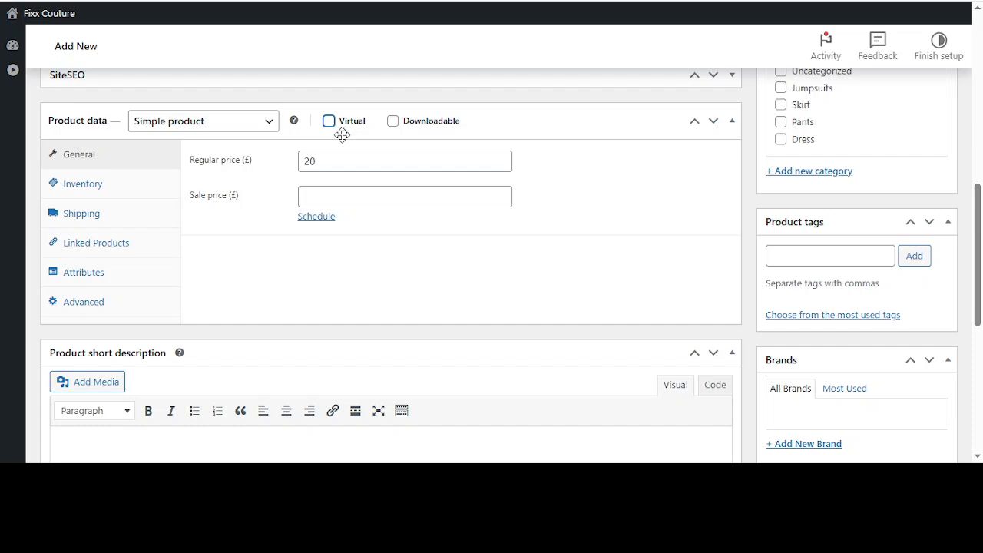
{"action": "left_click", "coordinate": [330, 122]}
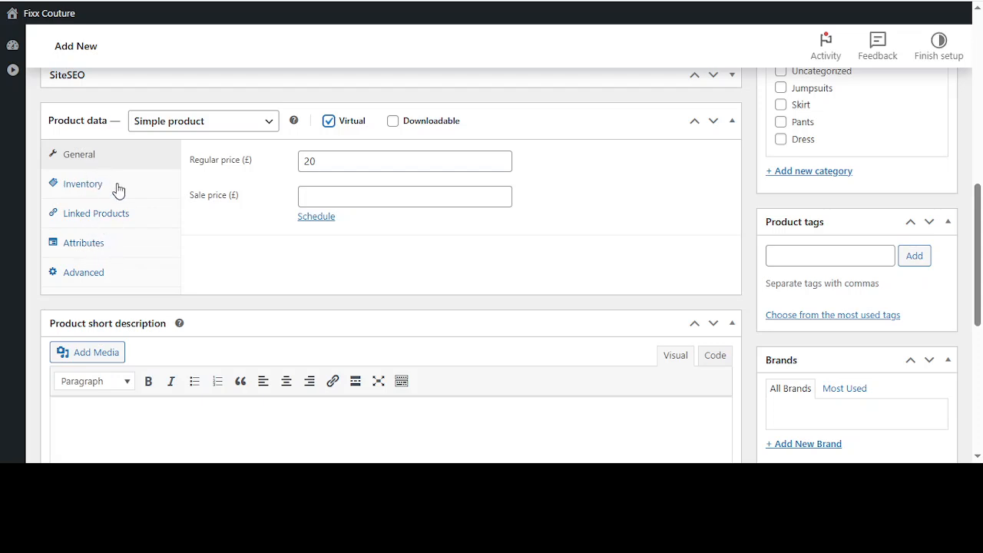
{"action": "left_click", "coordinate": [331, 123]}
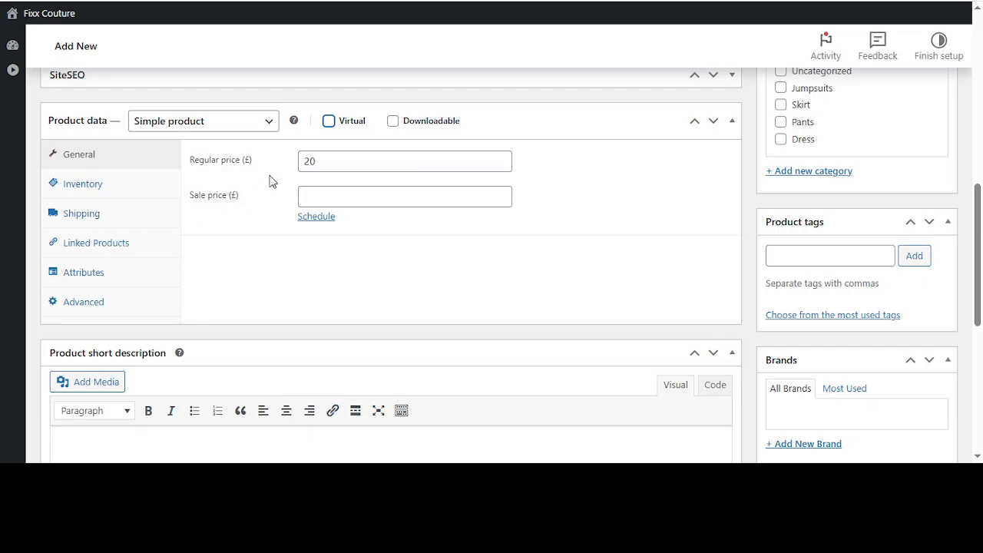
Try 50 as the product's SKU in the inventory settings and clear it again
{"action": "left_click", "coordinate": [97, 184]}
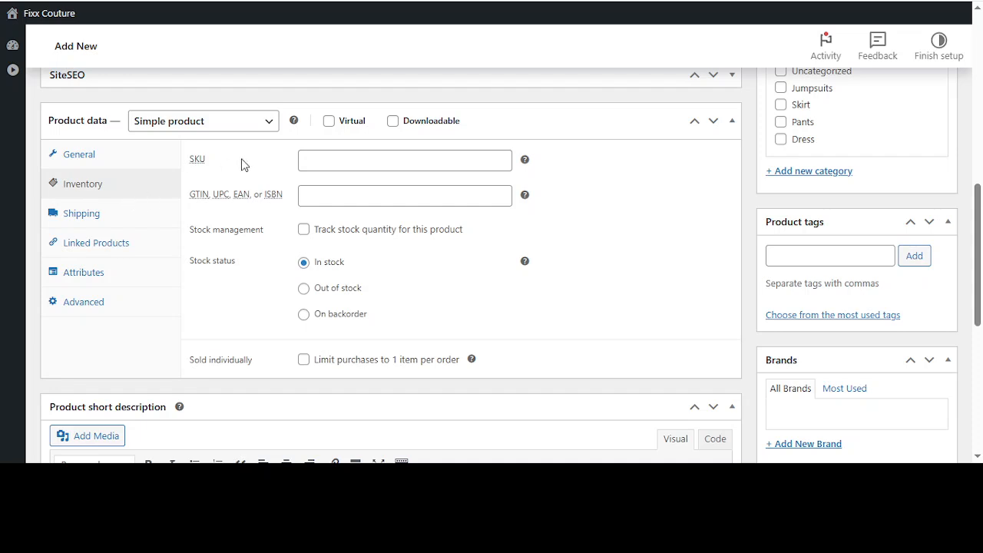
{"action": "left_click", "coordinate": [336, 161]}
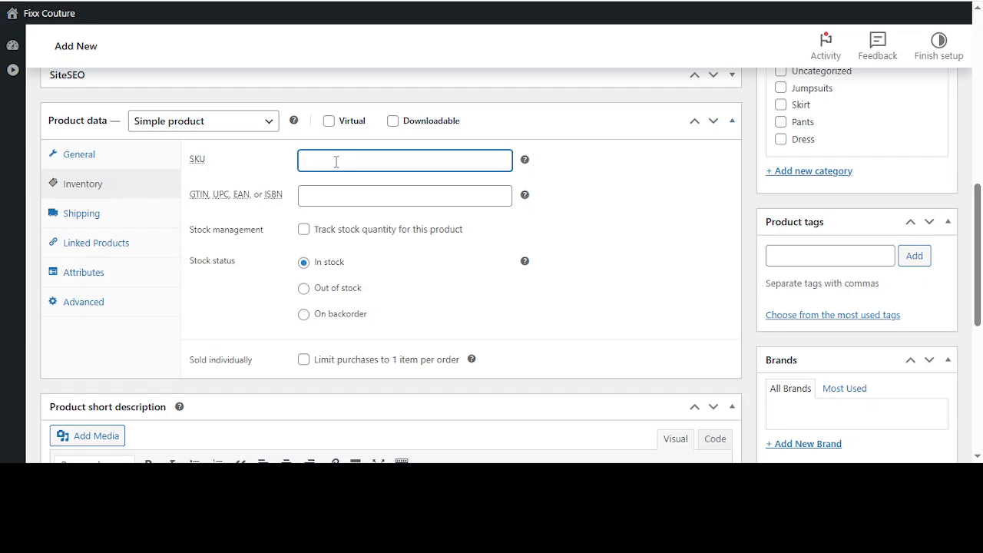
{"action": "type", "text": "50"}
{"action": "key", "text": "BackSpace"}
{"action": "key", "text": "BackSpace"}
Set the product's shipping weight to 50 kg without assigning a shipping class, and view the linked products options
{"action": "left_click", "coordinate": [103, 212]}
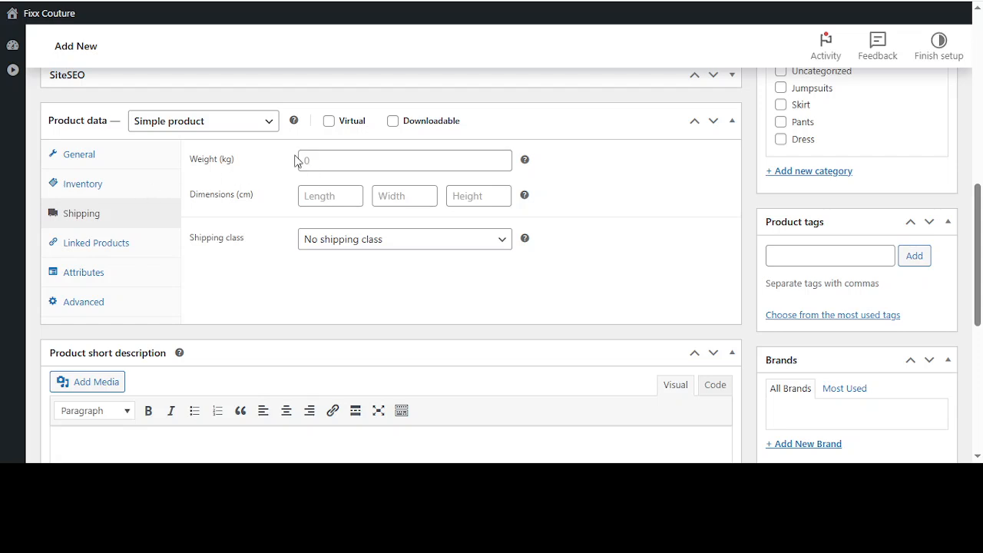
{"action": "left_click", "coordinate": [322, 156]}
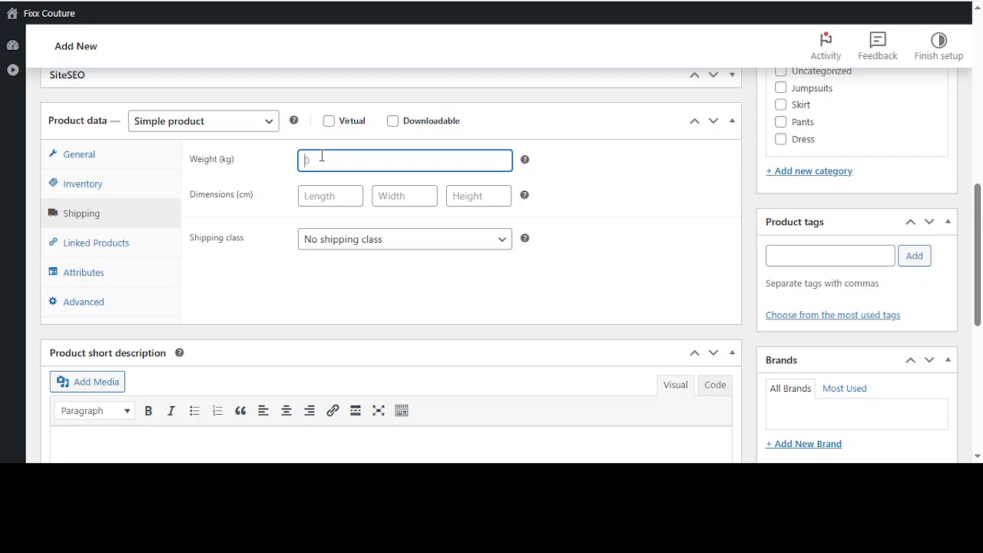
{"action": "type", "text": "50"}
{"action": "left_click", "coordinate": [322, 187]}
{"action": "left_click", "coordinate": [320, 244]}
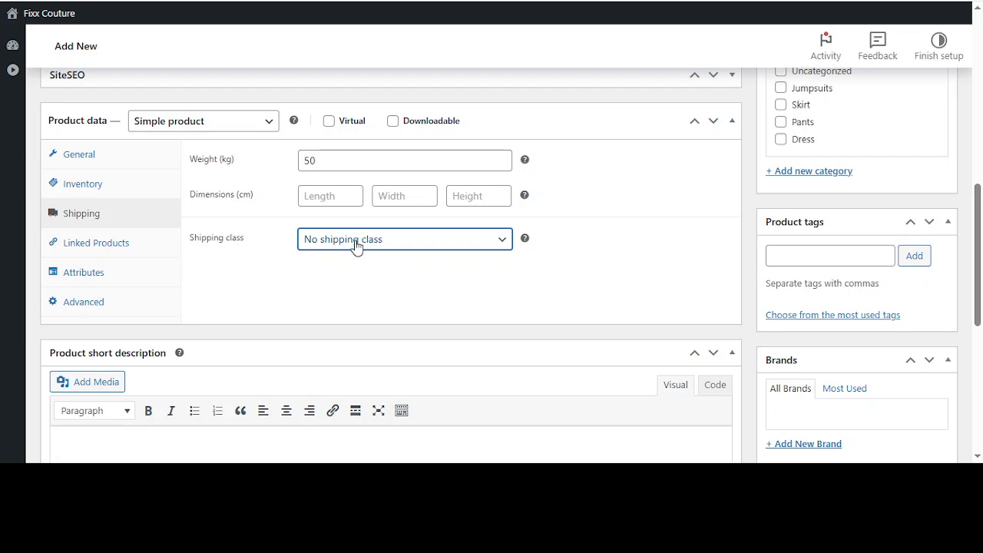
{"action": "left_click", "coordinate": [355, 245]}
{"action": "left_click", "coordinate": [82, 244]}
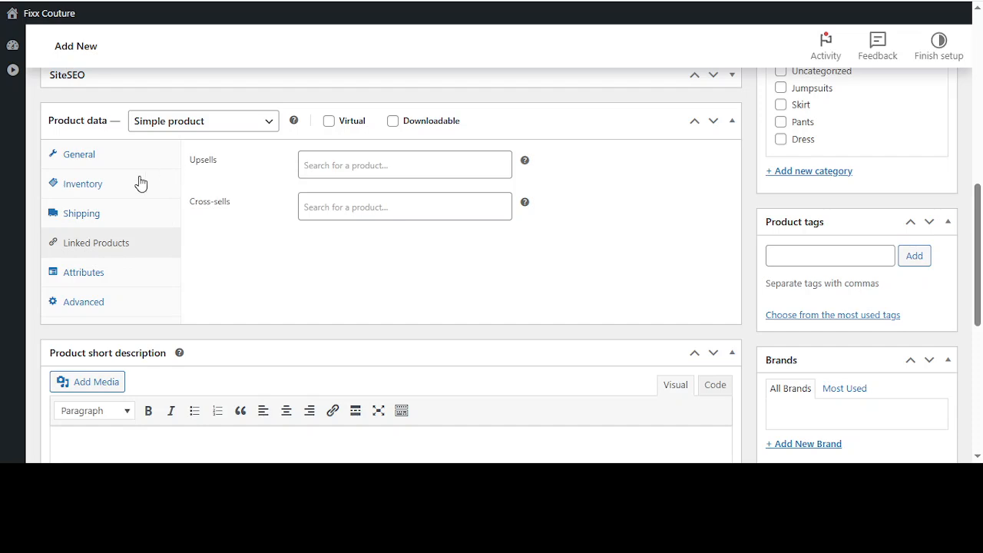
View the product's attribute settings and append "shirt" to the product name
{"action": "left_click", "coordinate": [99, 275]}
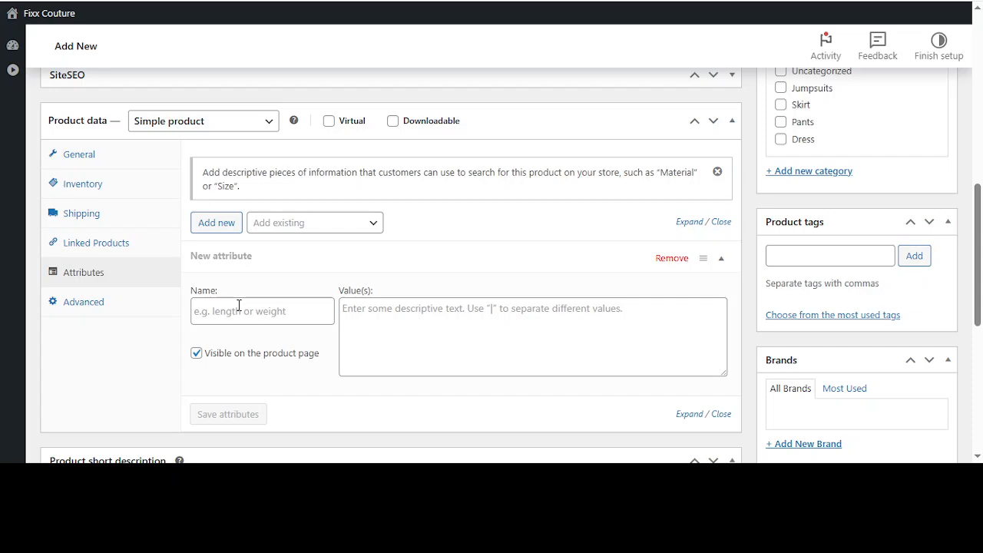
{"action": "scroll", "coordinate": [239, 306], "scroll_direction": "up", "scroll_amount": 10}
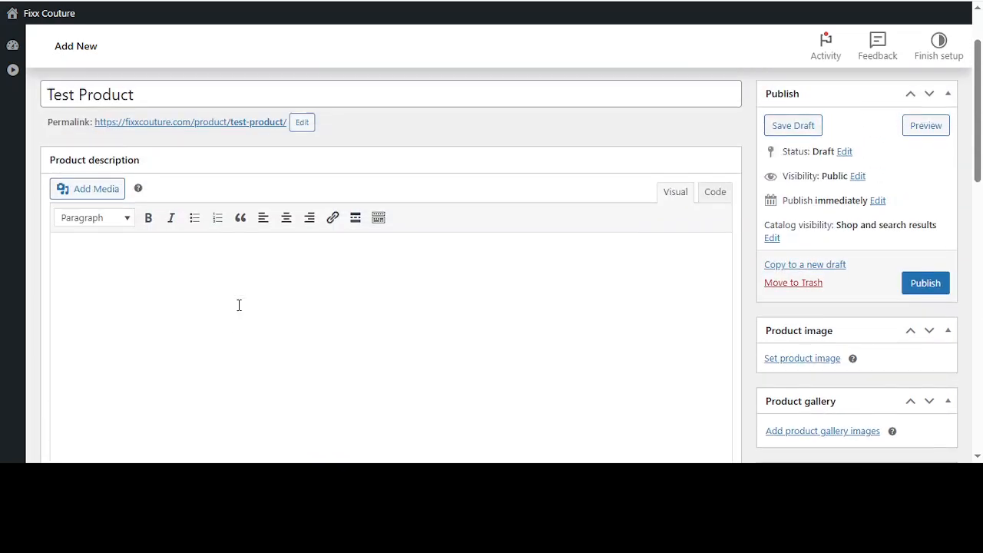
{"action": "left_click", "coordinate": [156, 180]}
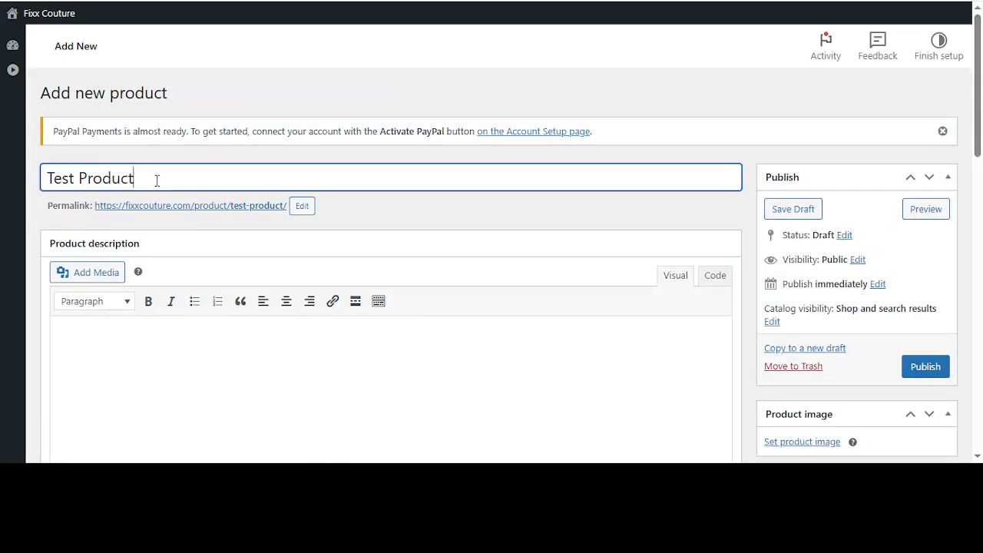
{"action": "type", "text": "shirt"}
Define a product attribute named Color with the values "Blue | Red | Yellow" and save it
{"action": "scroll", "coordinate": [156, 185], "scroll_direction": "down", "scroll_amount": 10}
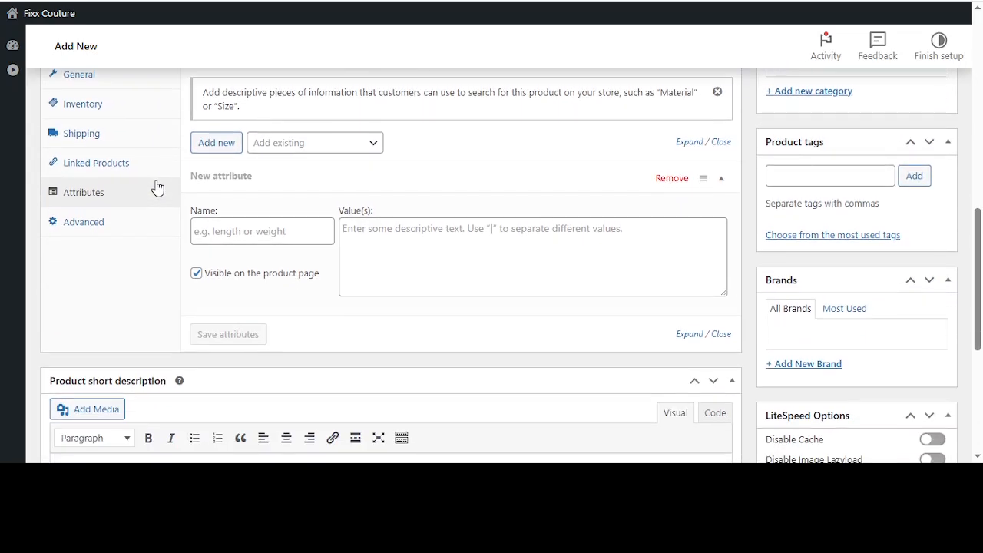
{"action": "left_click", "coordinate": [245, 238]}
{"action": "type", "text": "Color"}
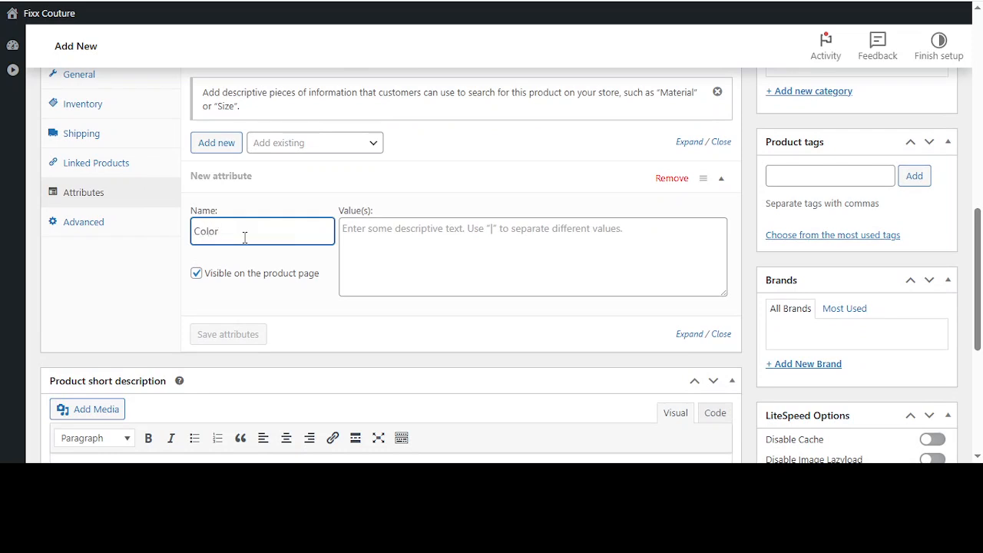
{"action": "left_click", "coordinate": [400, 234]}
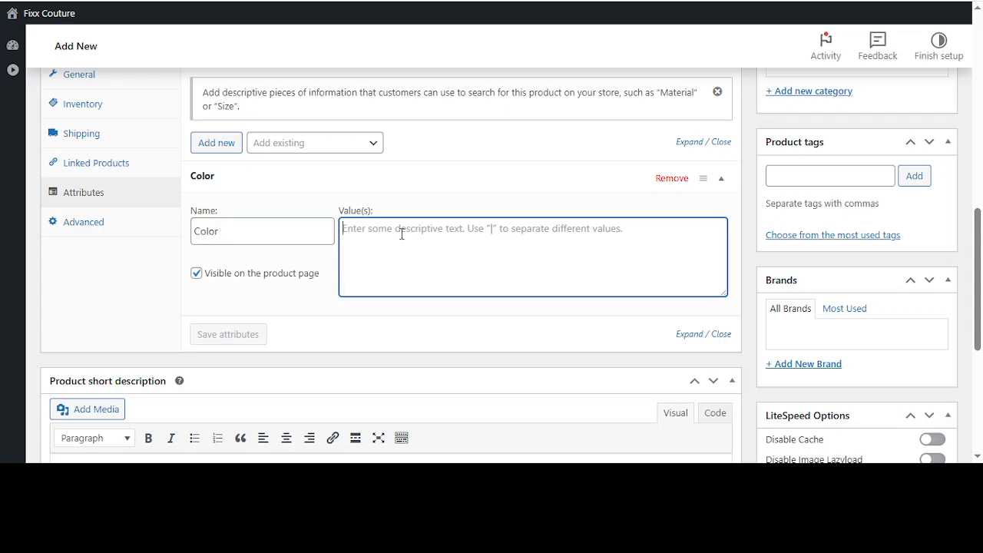
{"action": "type", "text": "Blue"}
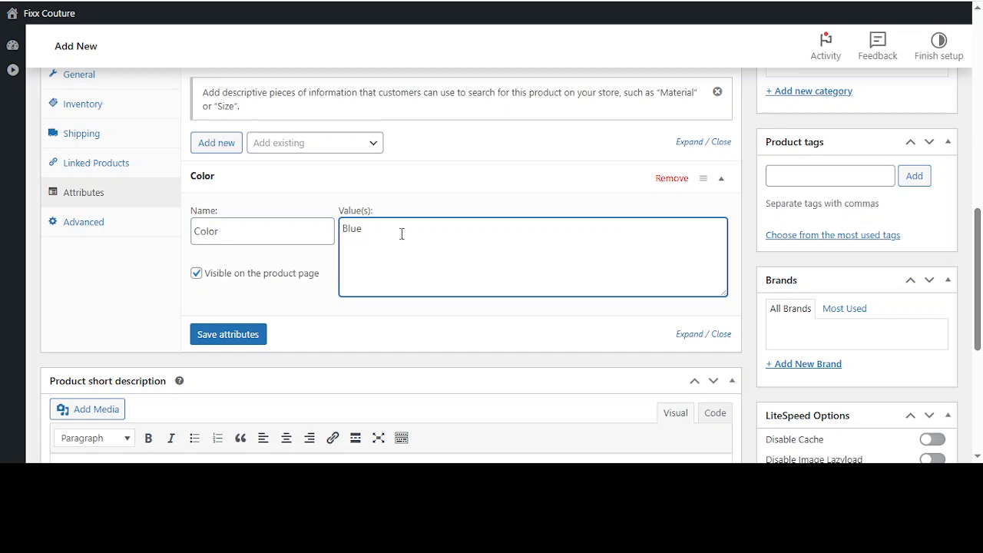
{"action": "type", "text": "| Red | Yellow"}
{"action": "left_click", "coordinate": [218, 334]}
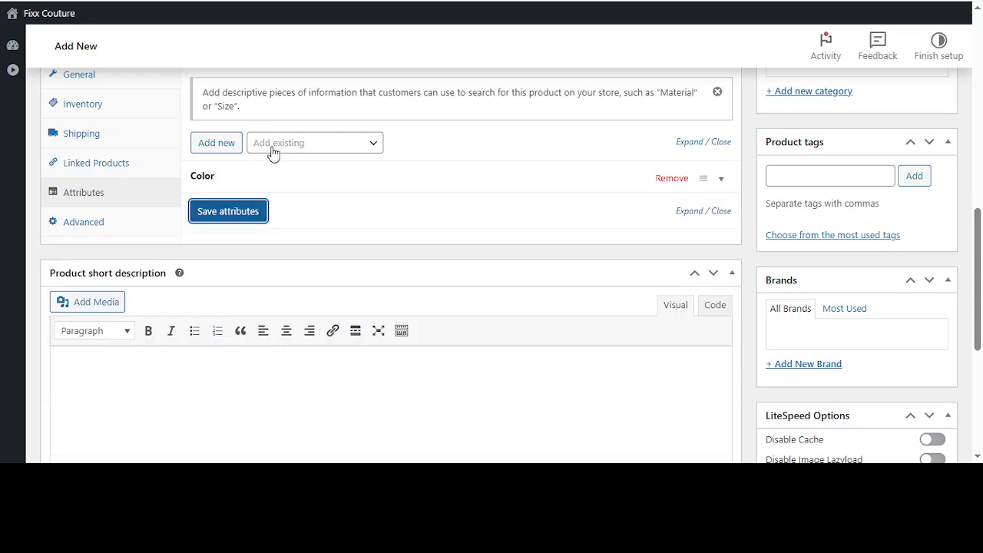
Expand the saved Color attribute to check its values and collapse it again
{"action": "scroll", "coordinate": [307, 189], "scroll_direction": "up", "scroll_amount": 1}
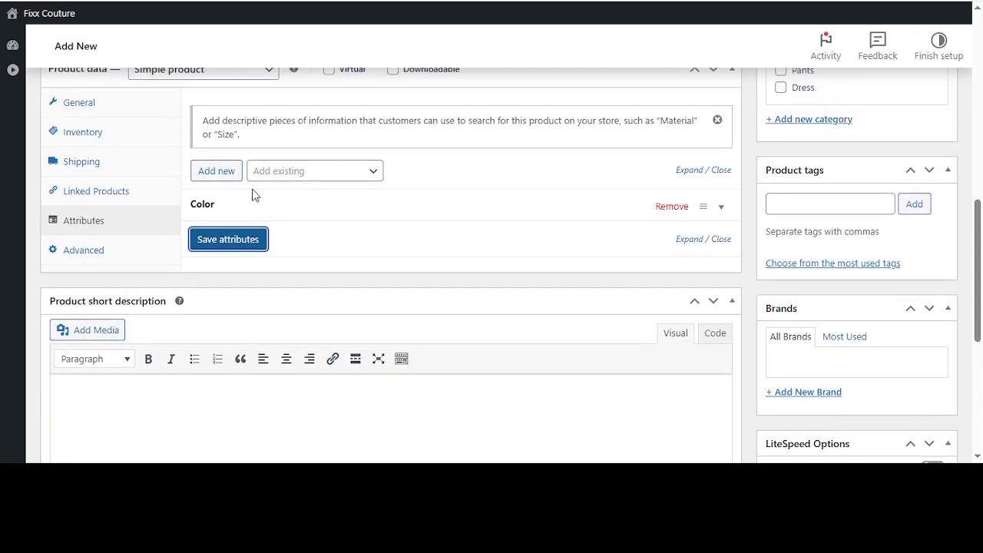
{"action": "left_click", "coordinate": [213, 212]}
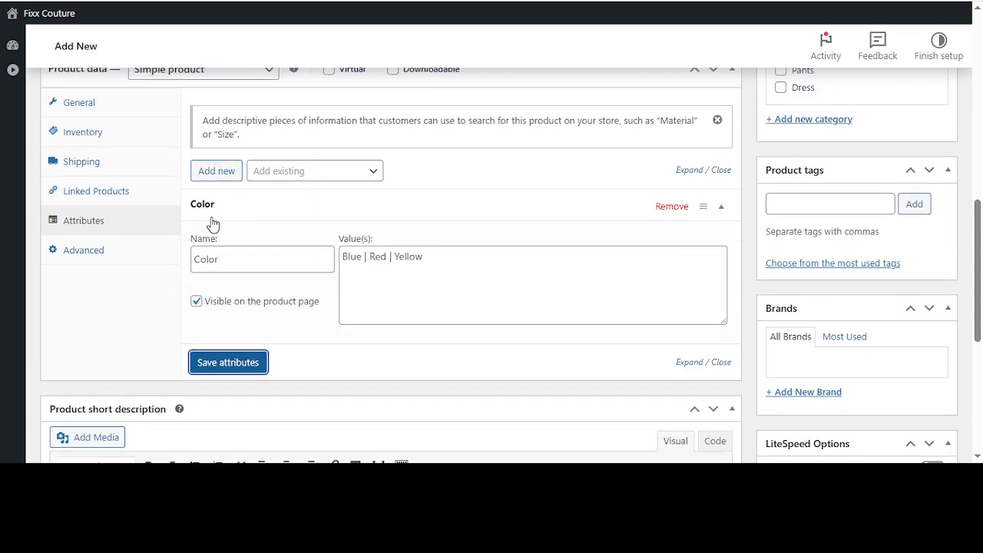
{"action": "left_click", "coordinate": [201, 193]}
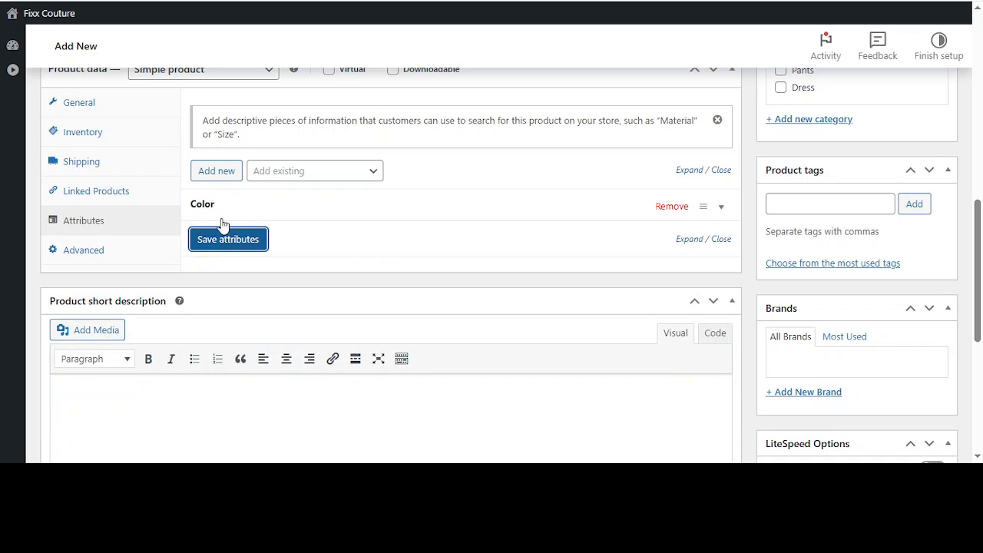
Add a second attribute named Size with the values "S | M | L | XL | XXL" and save the attributes
{"action": "left_click", "coordinate": [215, 171]}
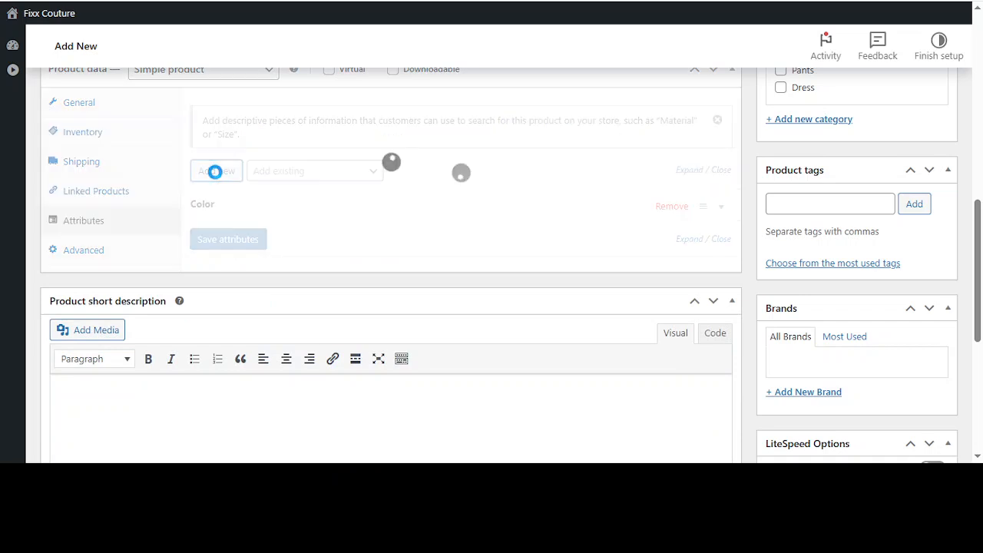
{"action": "left_click", "coordinate": [216, 292]}
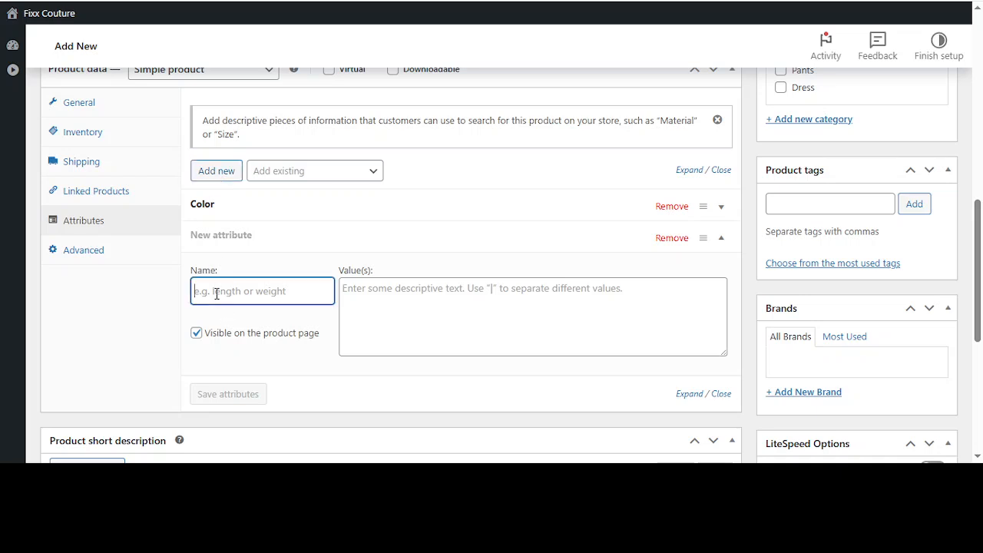
{"action": "type", "text": "Size"}
{"action": "left_click", "coordinate": [400, 288]}
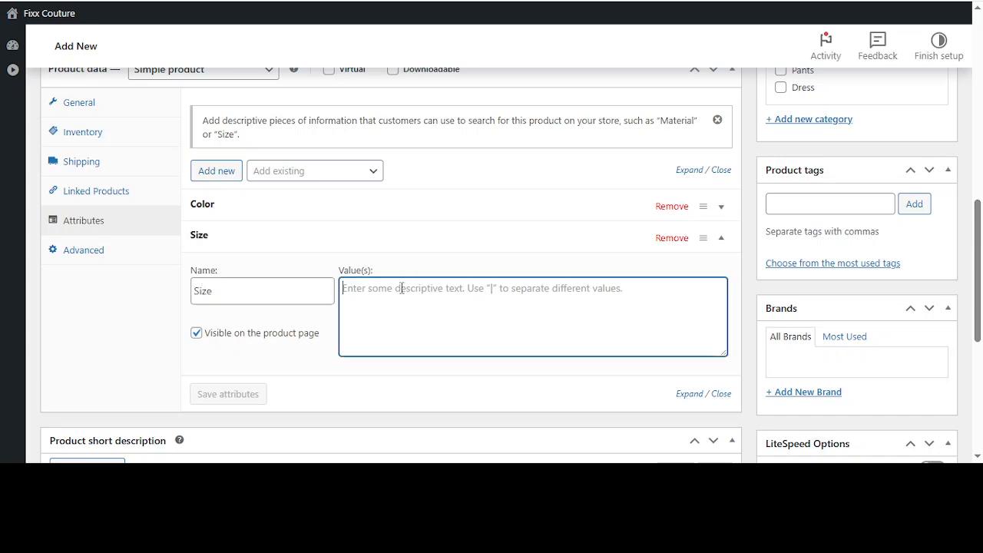
{"action": "type", "text": "S"}
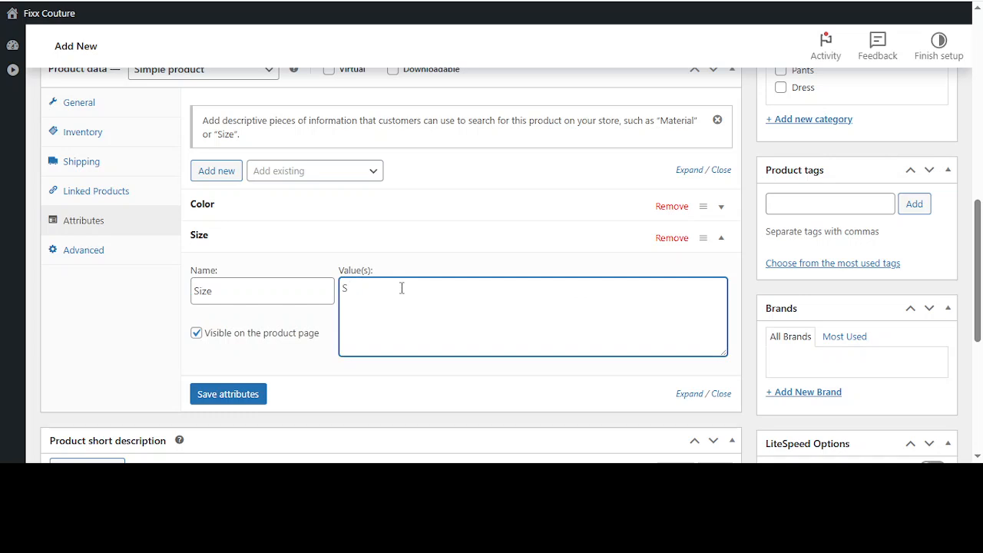
{"action": "type", "text": " | M | L | XL | XXL"}
{"action": "left_click", "coordinate": [230, 396]}
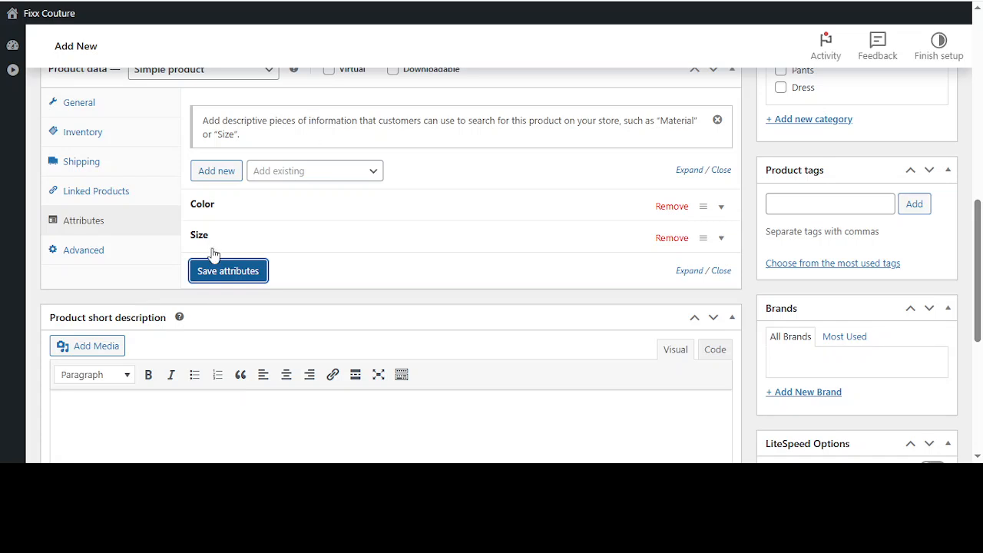
{"action": "left_click", "coordinate": [220, 274]}
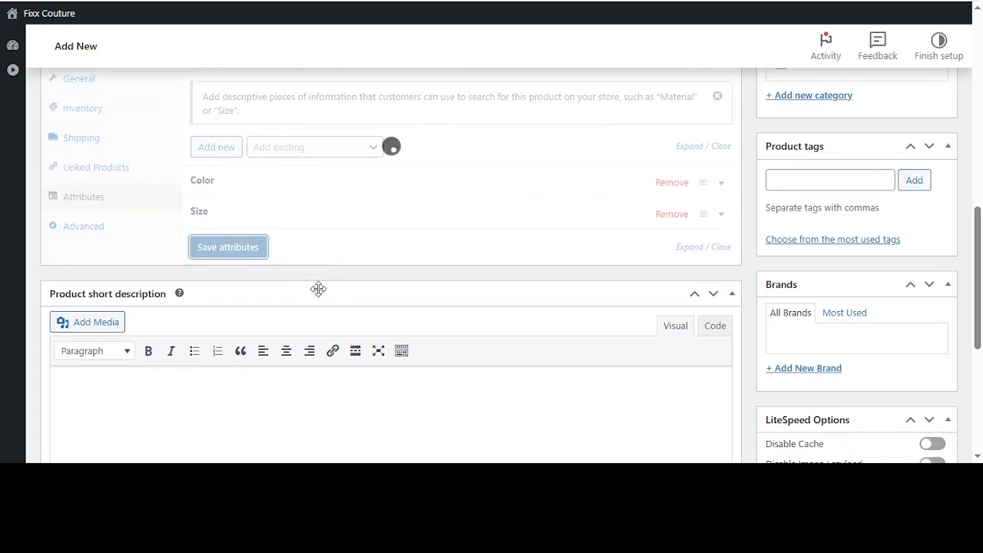
Look over the product's title, main description, and short description areas
{"action": "scroll", "coordinate": [318, 290], "scroll_direction": "up", "scroll_amount": 8}
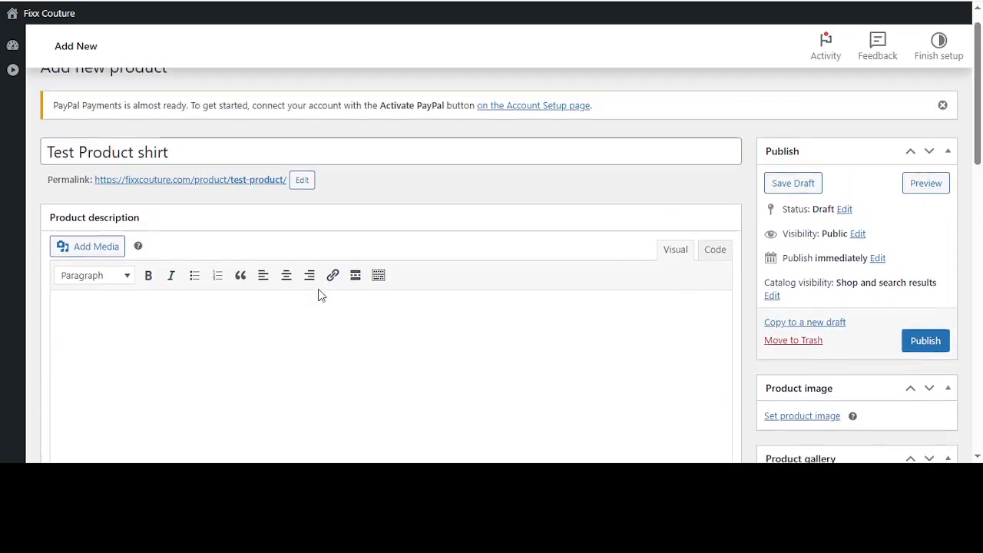
{"action": "scroll", "coordinate": [320, 290], "scroll_direction": "down", "scroll_amount": 2}
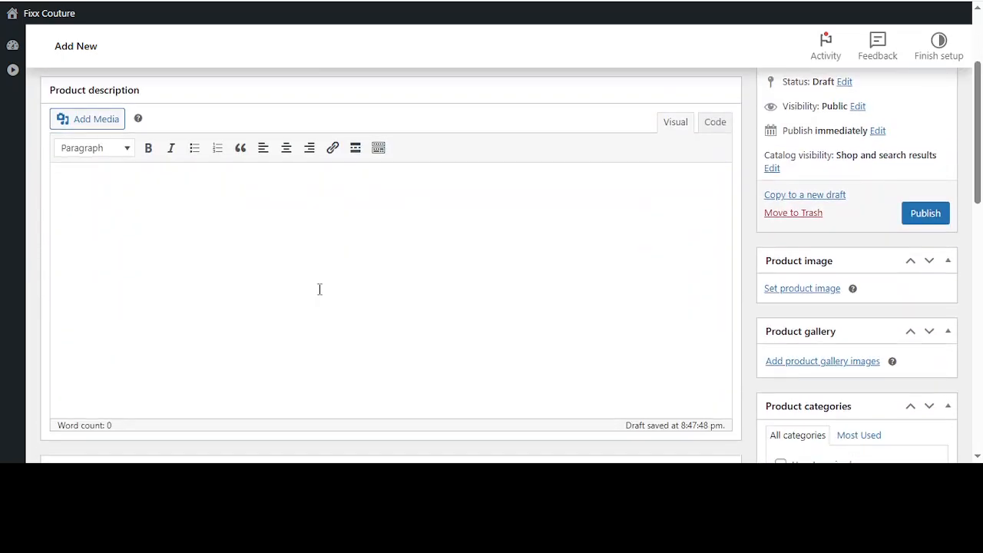
{"action": "scroll", "coordinate": [318, 290], "scroll_direction": "down", "scroll_amount": 10}
{"action": "left_click", "coordinate": [209, 308]}
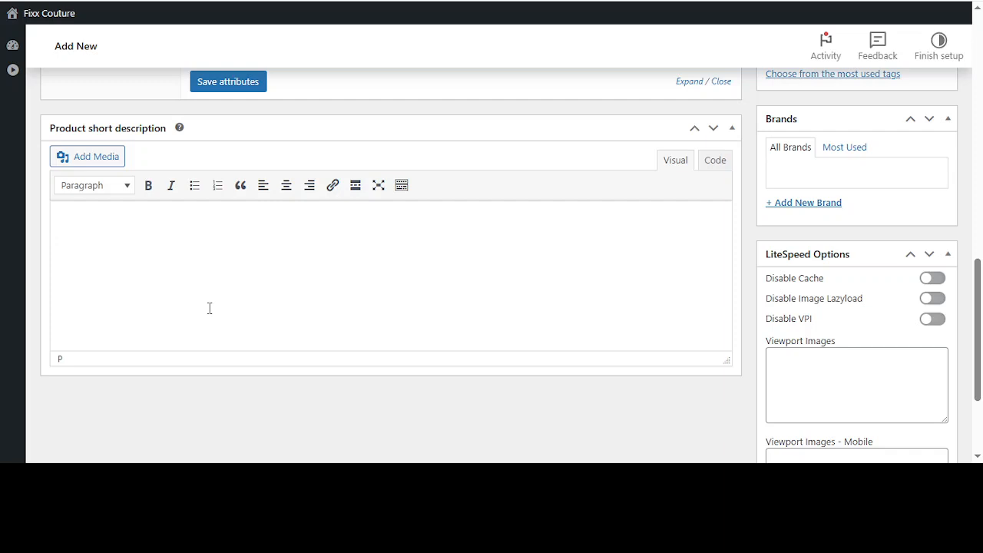
{"action": "left_click", "coordinate": [209, 308]}
{"action": "scroll", "coordinate": [798, 275], "scroll_direction": "down", "scroll_amount": 3}
{"action": "scroll", "coordinate": [799, 272], "scroll_direction": "up", "scroll_amount": 15}
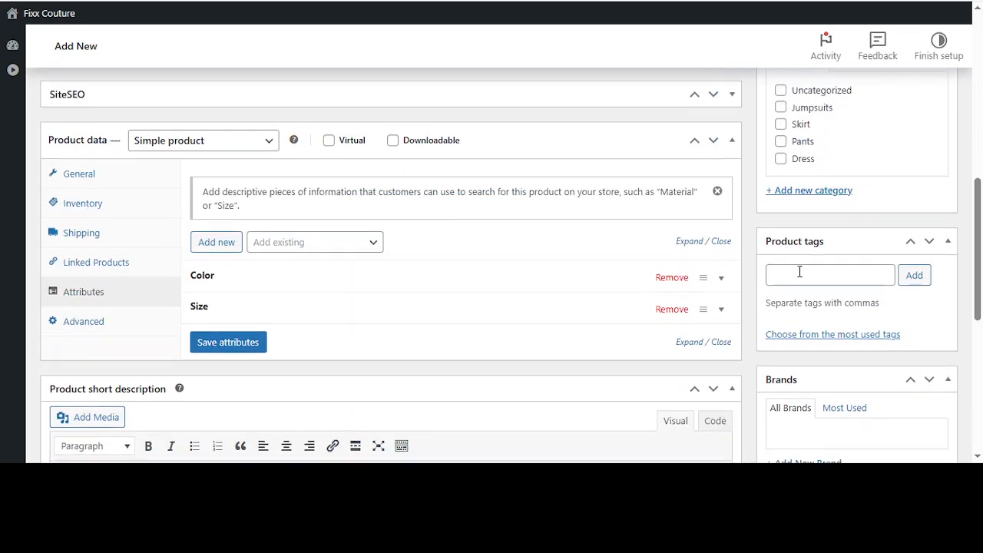
{"action": "scroll", "coordinate": [799, 275], "scroll_direction": "up", "scroll_amount": 2}
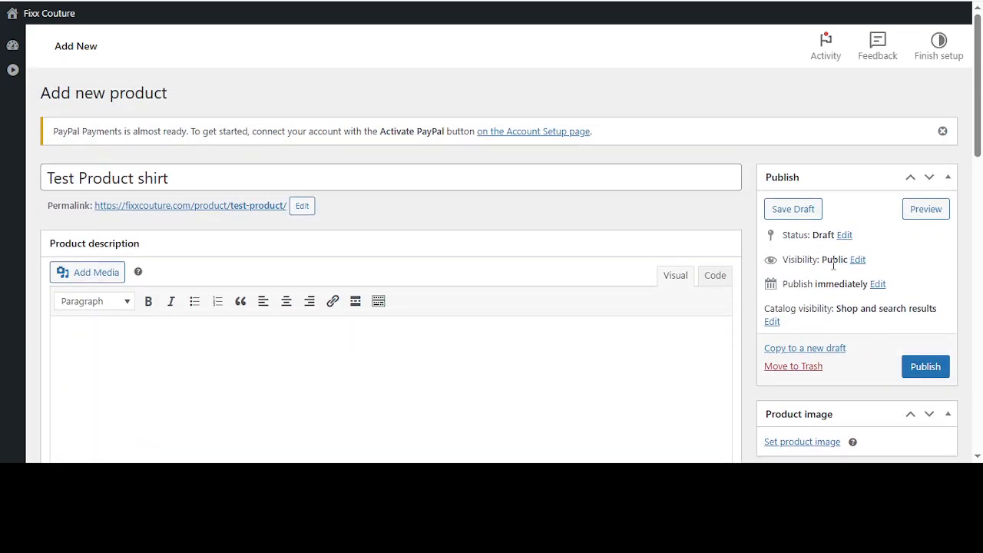
Set product4.jpg, the man in a floral shirt, from the Media Library as the product image
{"action": "scroll", "coordinate": [833, 268], "scroll_direction": "down", "scroll_amount": 1}
{"action": "scroll", "coordinate": [833, 268], "scroll_direction": "down", "scroll_amount": 2}
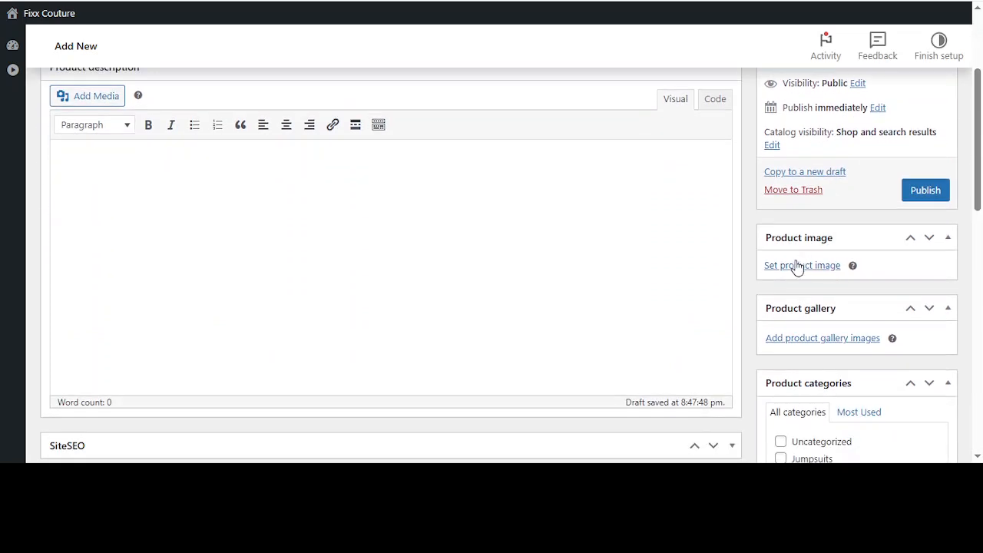
{"action": "left_click", "coordinate": [791, 269]}
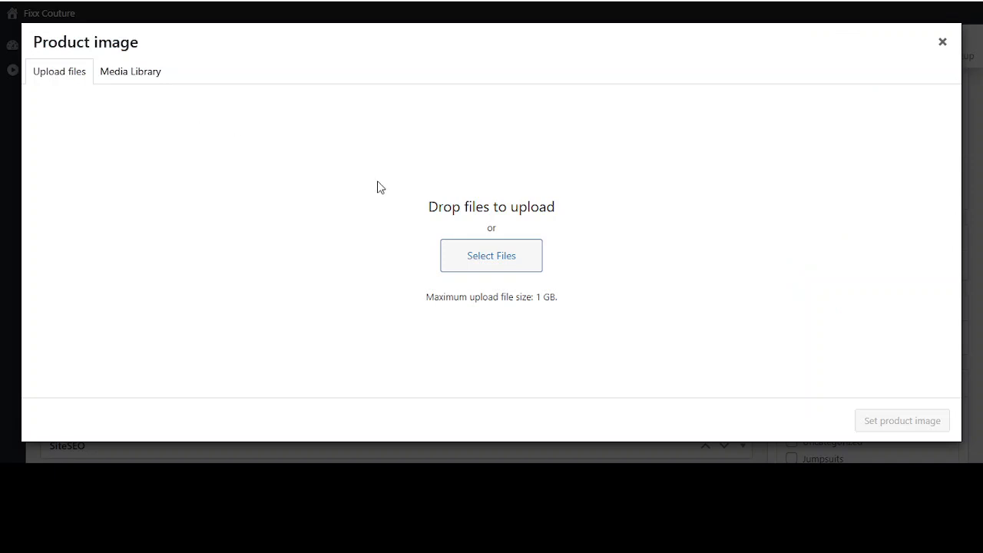
{"action": "left_click", "coordinate": [123, 71]}
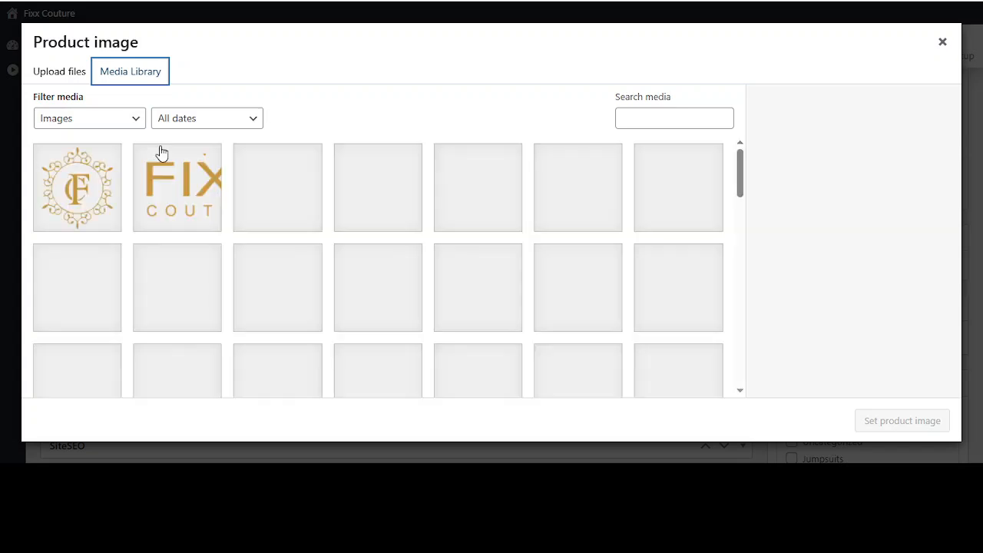
{"action": "scroll", "coordinate": [182, 268], "scroll_direction": "down", "scroll_amount": 3}
{"action": "scroll", "coordinate": [185, 268], "scroll_direction": "up", "scroll_amount": 1}
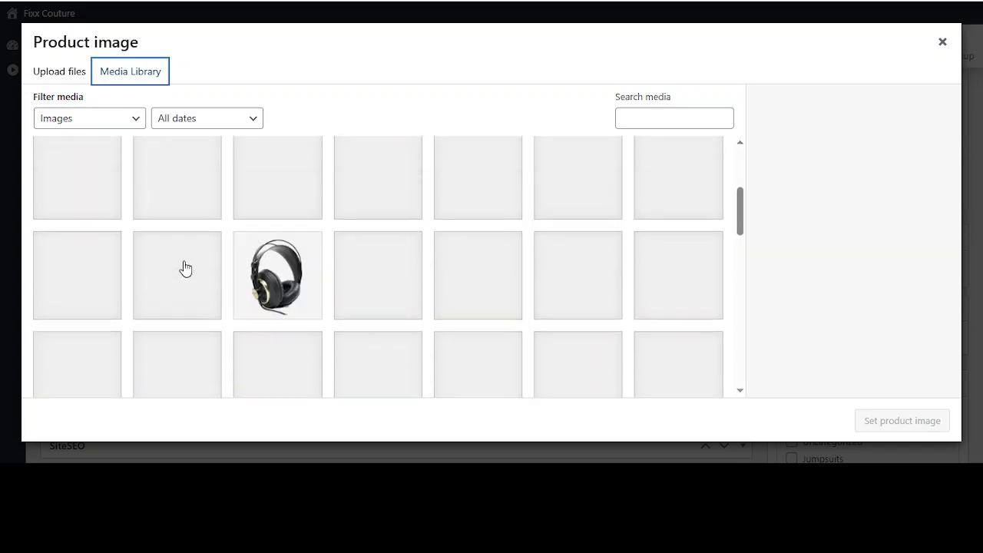
{"action": "left_click", "coordinate": [185, 186]}
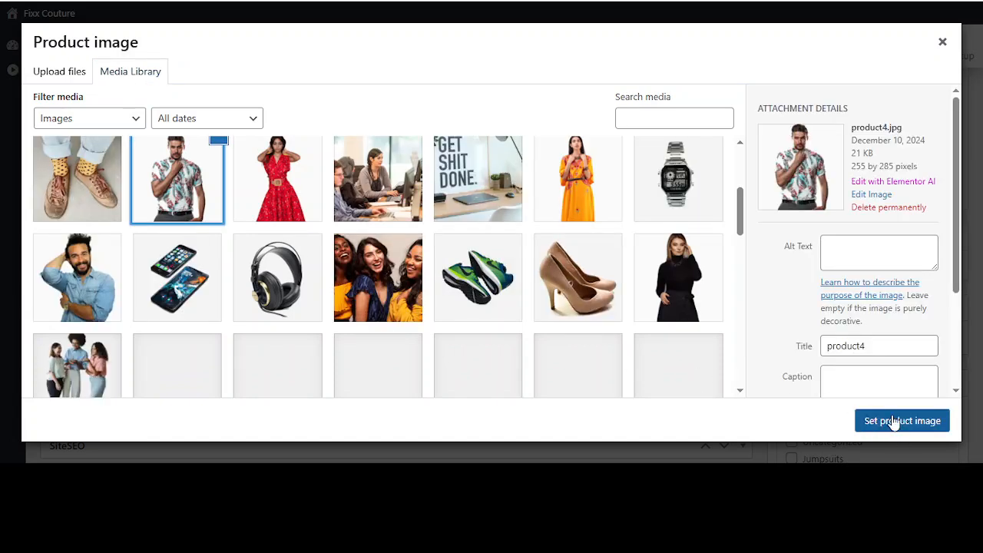
{"action": "left_click", "coordinate": [891, 424]}
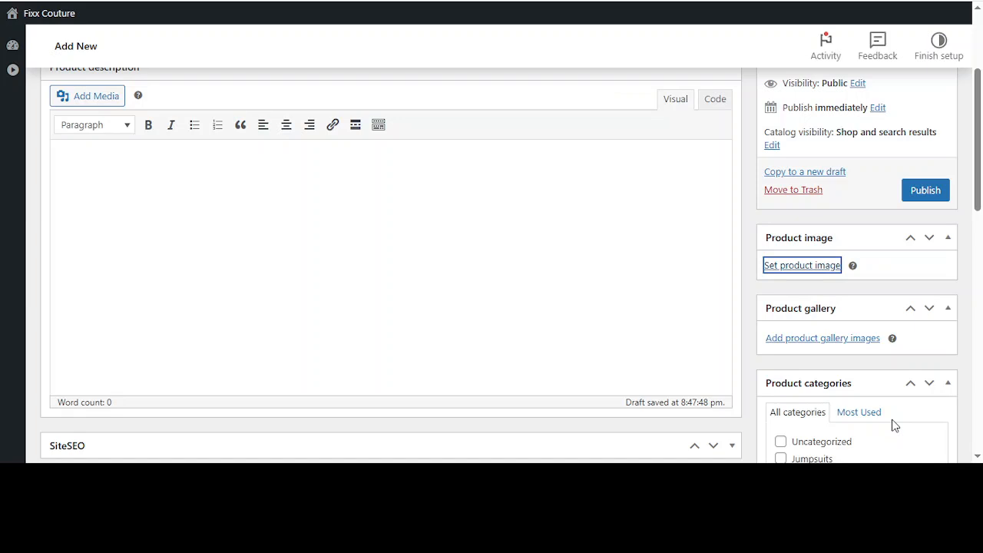
Add product3.jpg (red dress), product5.jpg (orange dress) and product1.jpg (black outfit) from the media library to the product gallery
{"action": "scroll", "coordinate": [894, 425], "scroll_direction": "down", "scroll_amount": 2}
{"action": "scroll", "coordinate": [895, 426], "scroll_direction": "up", "scroll_amount": 1}
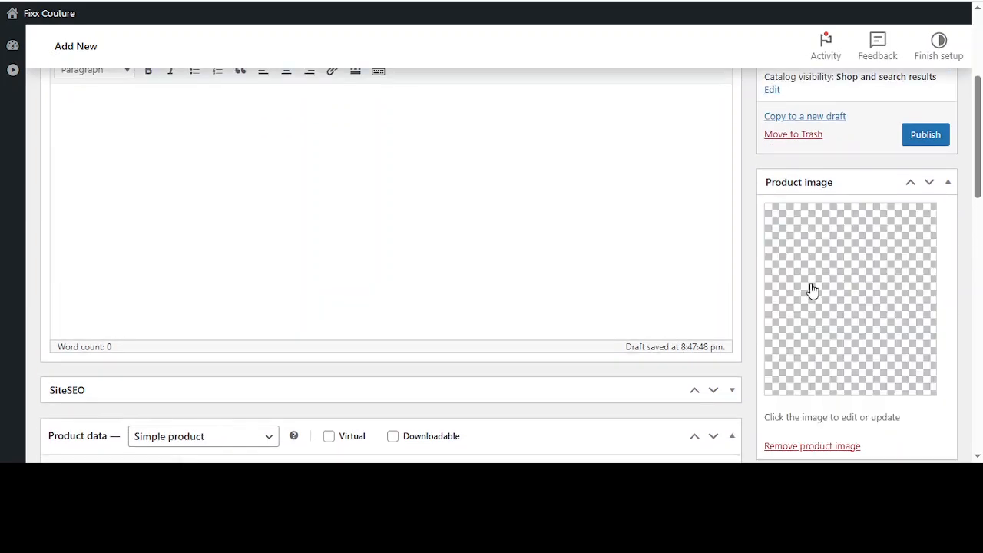
{"action": "scroll", "coordinate": [812, 290], "scroll_direction": "down", "scroll_amount": 2}
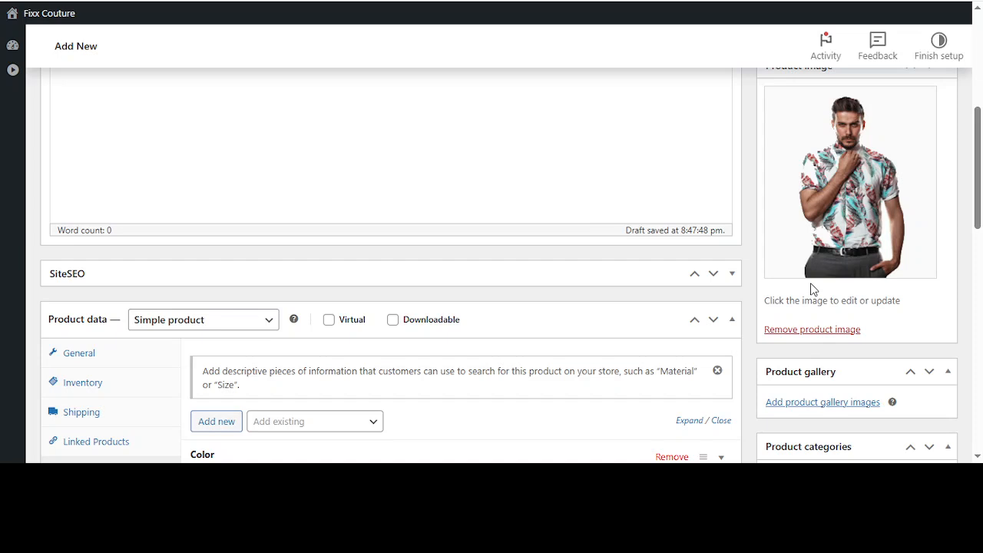
{"action": "left_click", "coordinate": [815, 406]}
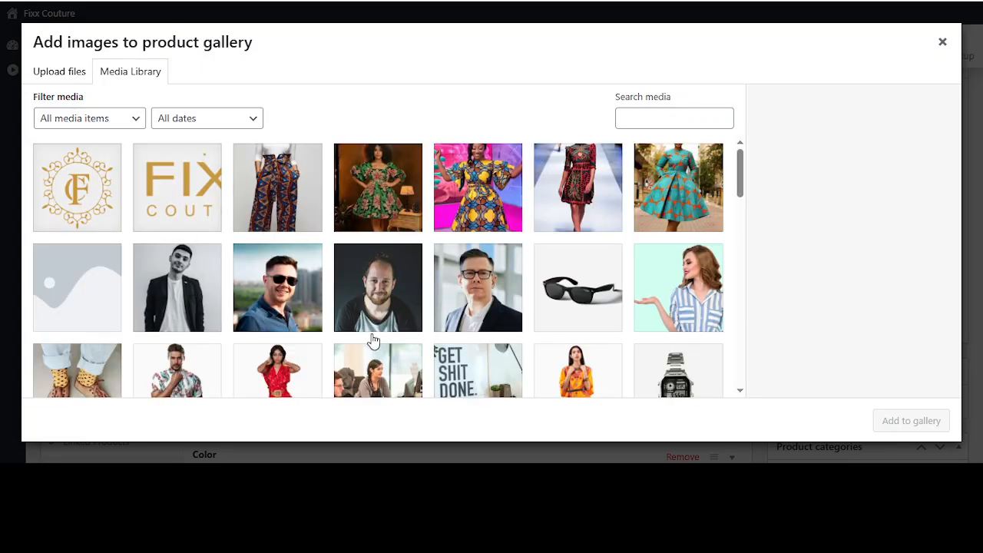
{"action": "scroll", "coordinate": [373, 340], "scroll_direction": "down", "scroll_amount": 3}
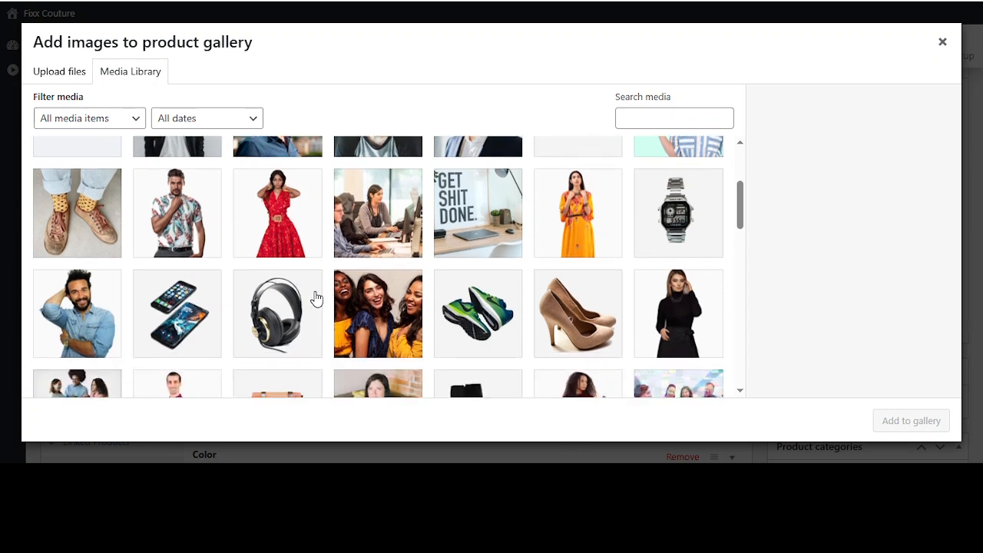
{"action": "left_click", "coordinate": [284, 220]}
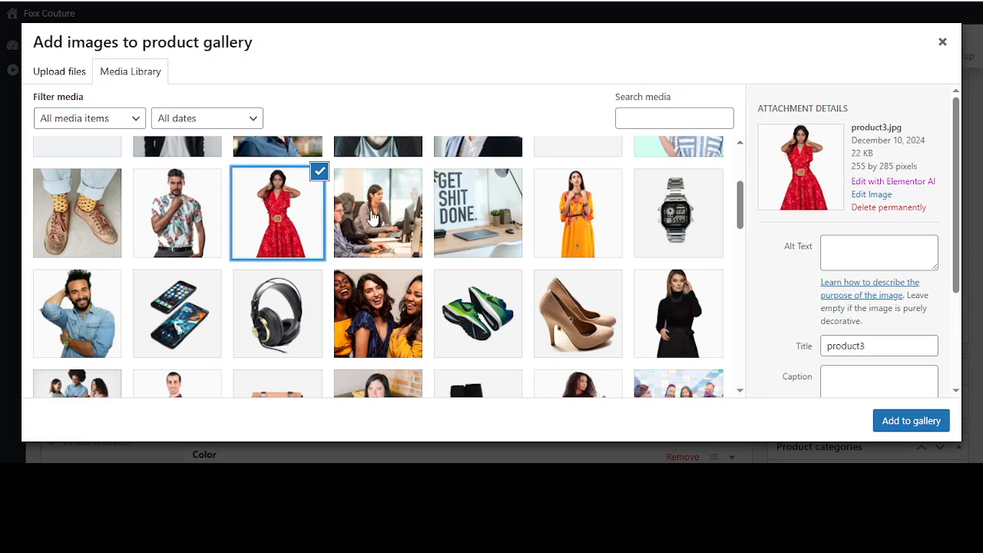
{"action": "left_click", "coordinate": [552, 211]}
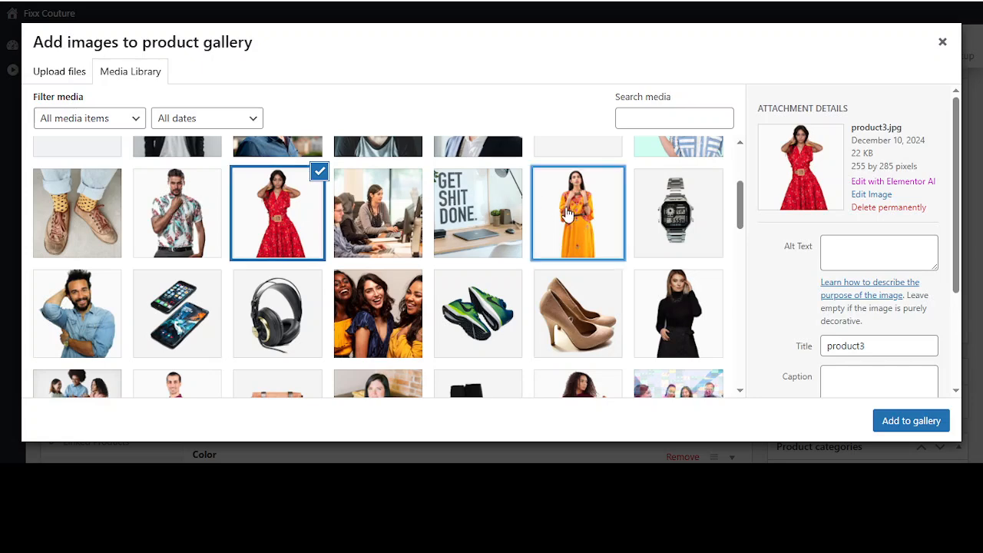
{"action": "left_click", "coordinate": [264, 210]}
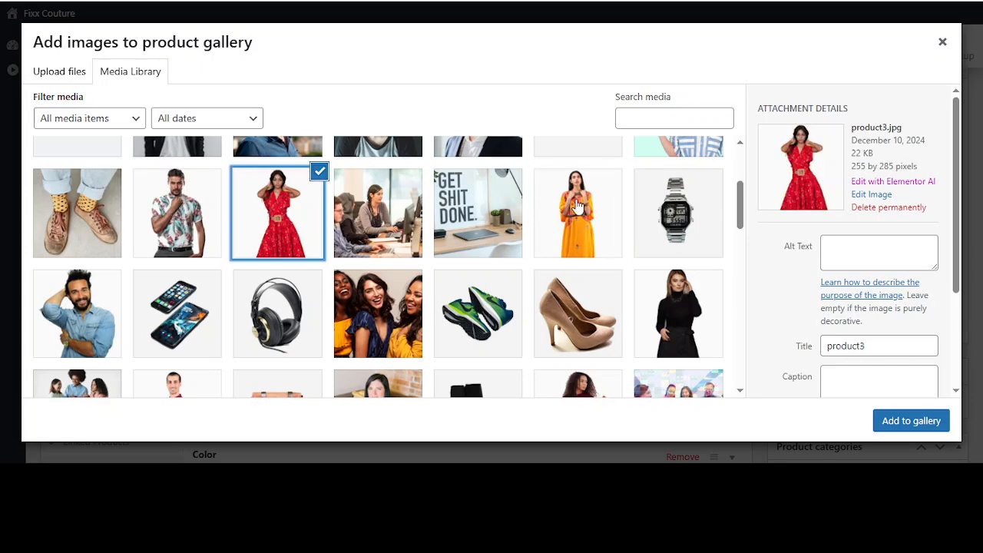
{"action": "left_click", "coordinate": [577, 206]}
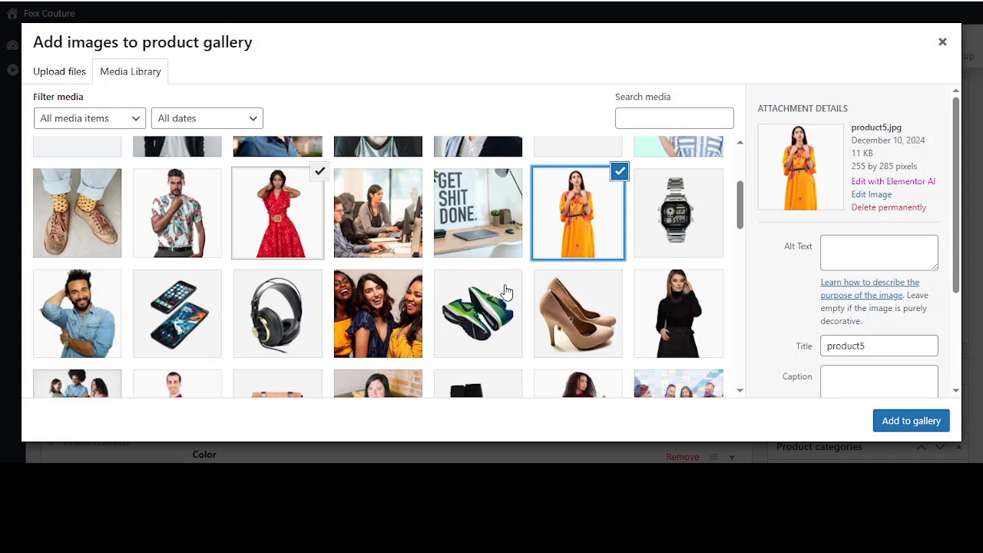
{"action": "left_click", "coordinate": [682, 330]}
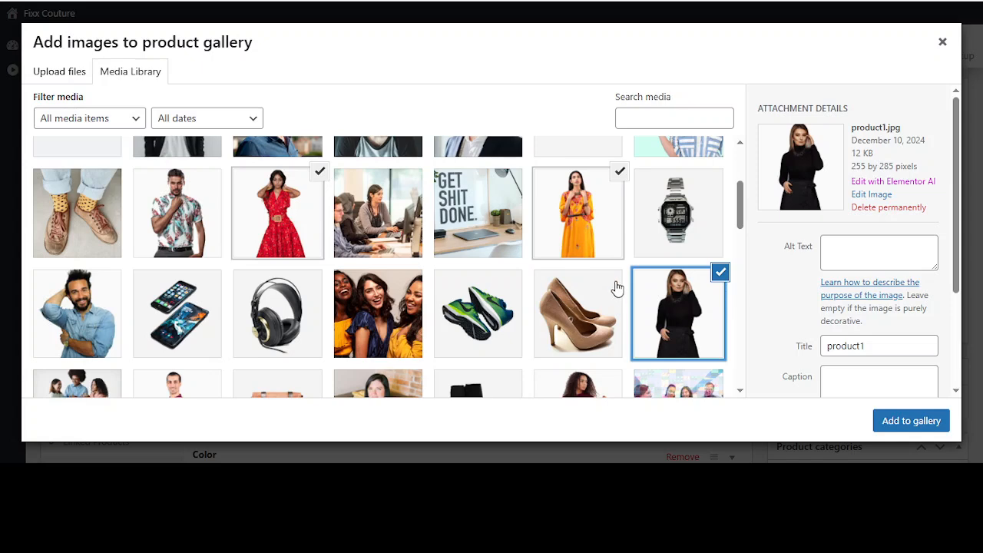
{"action": "scroll", "coordinate": [643, 324], "scroll_direction": "down", "scroll_amount": 1}
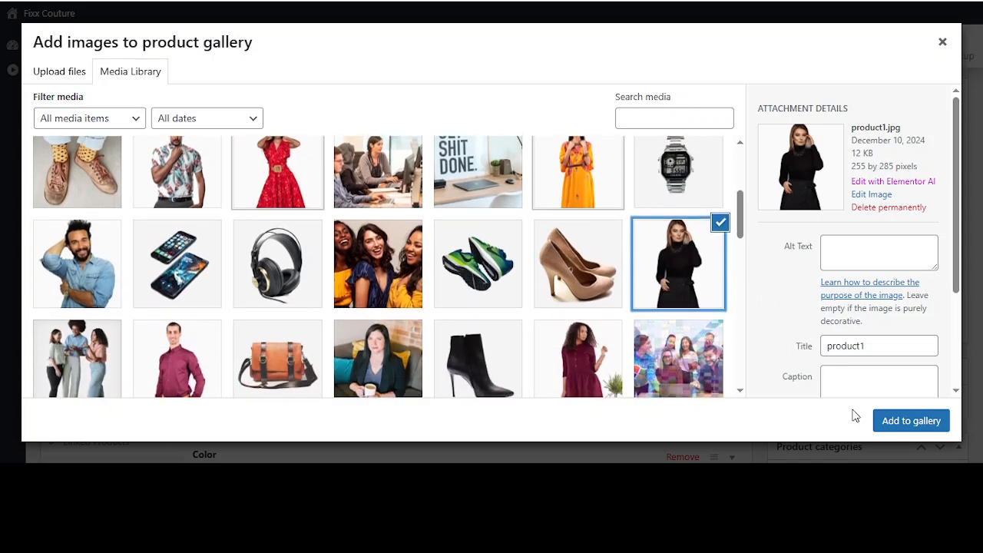
{"action": "left_click", "coordinate": [905, 425]}
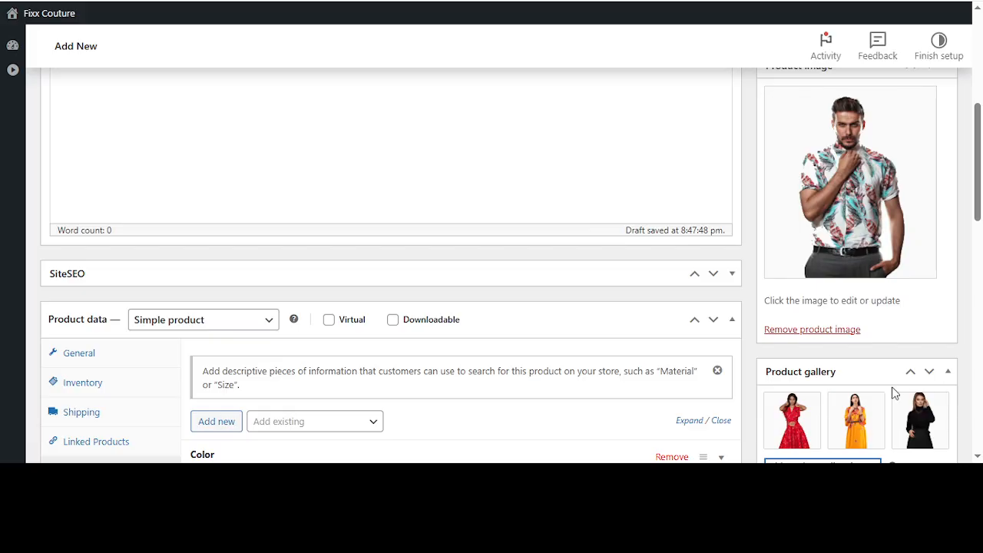
Create a new product category named "Shirt" for this product, without a parent category
{"action": "scroll", "coordinate": [898, 395], "scroll_direction": "down", "scroll_amount": 5}
{"action": "scroll", "coordinate": [893, 388], "scroll_direction": "up", "scroll_amount": 1}
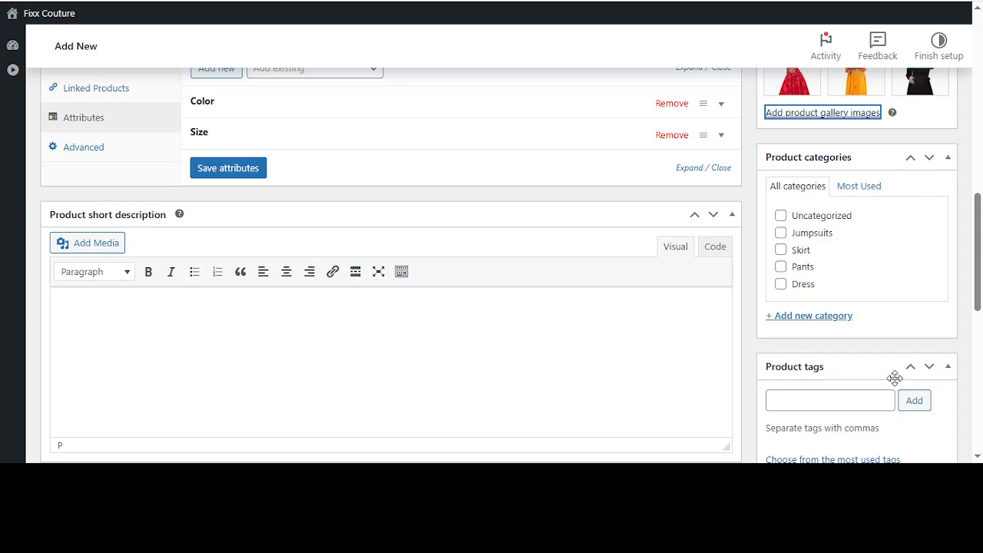
{"action": "left_click", "coordinate": [819, 323]}
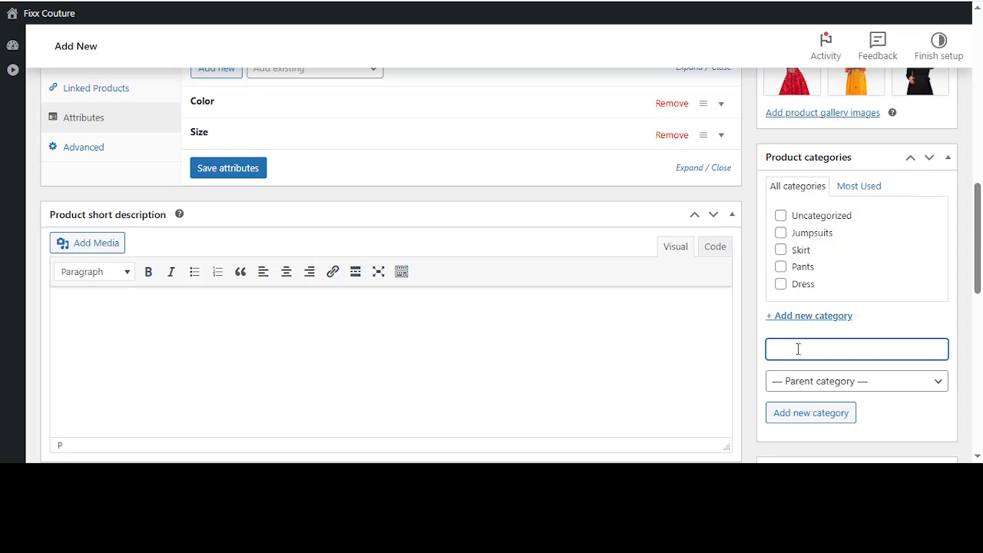
{"action": "type", "text": "Shirt"}
{"action": "left_click", "coordinate": [810, 416]}
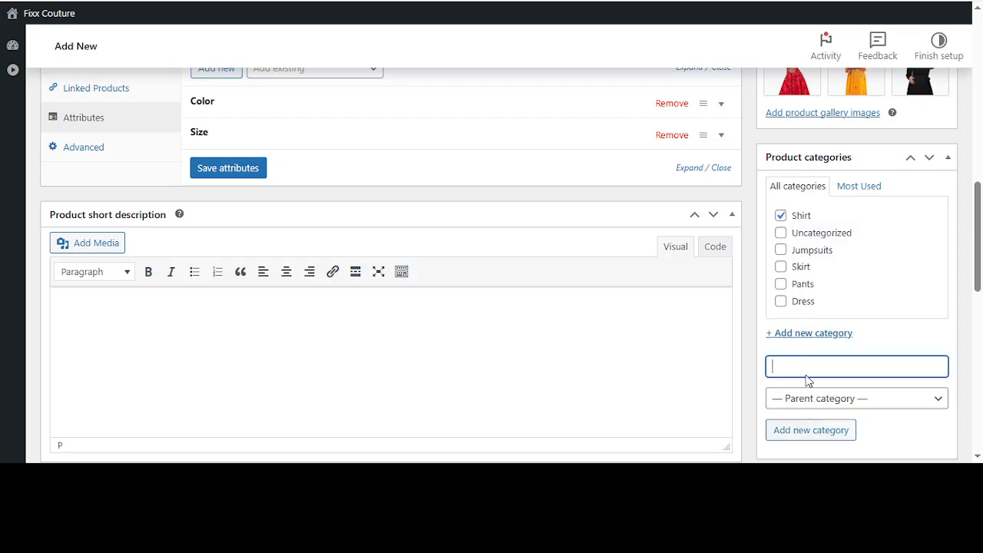
Review the product form from the title and product data down to the product tags
{"action": "scroll", "coordinate": [821, 244], "scroll_direction": "down", "scroll_amount": 3}
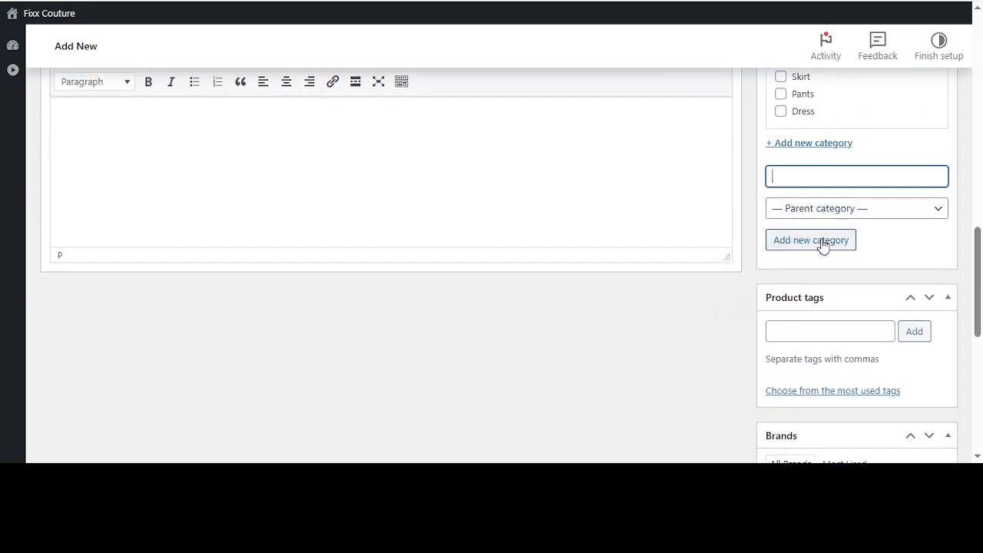
{"action": "left_click", "coordinate": [793, 339]}
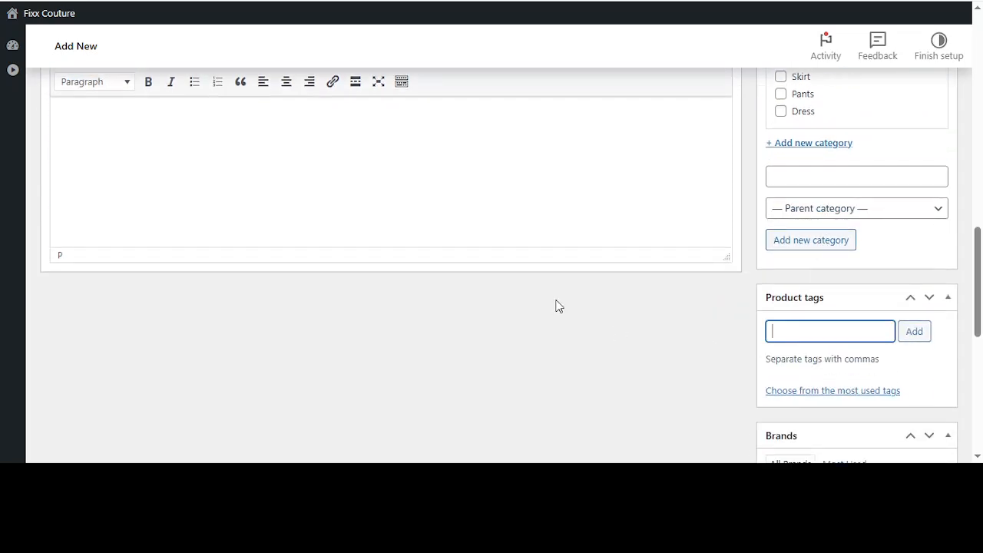
{"action": "scroll", "coordinate": [557, 306], "scroll_direction": "up", "scroll_amount": 5}
{"action": "scroll", "coordinate": [557, 301], "scroll_direction": "up", "scroll_amount": 5}
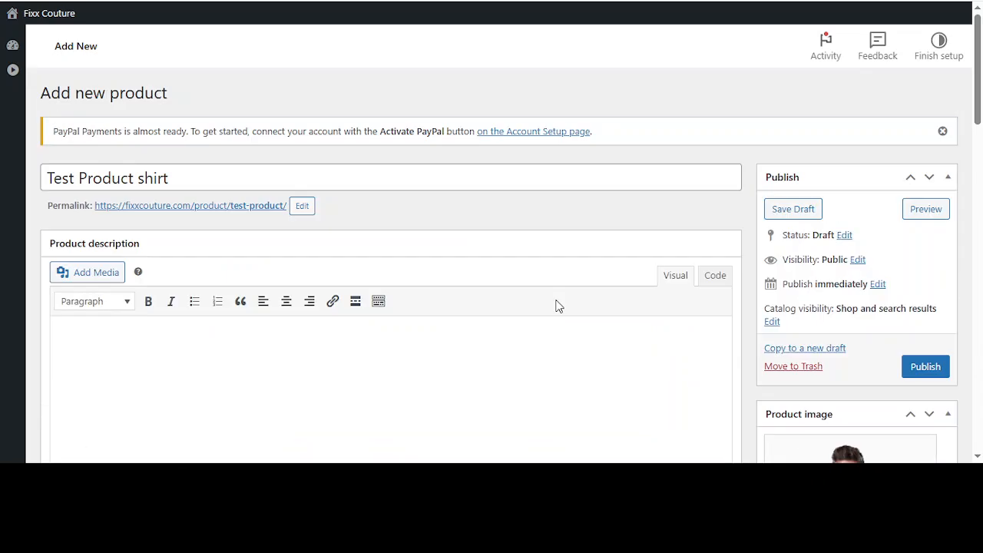
{"action": "scroll", "coordinate": [555, 300], "scroll_direction": "down", "scroll_amount": 6}
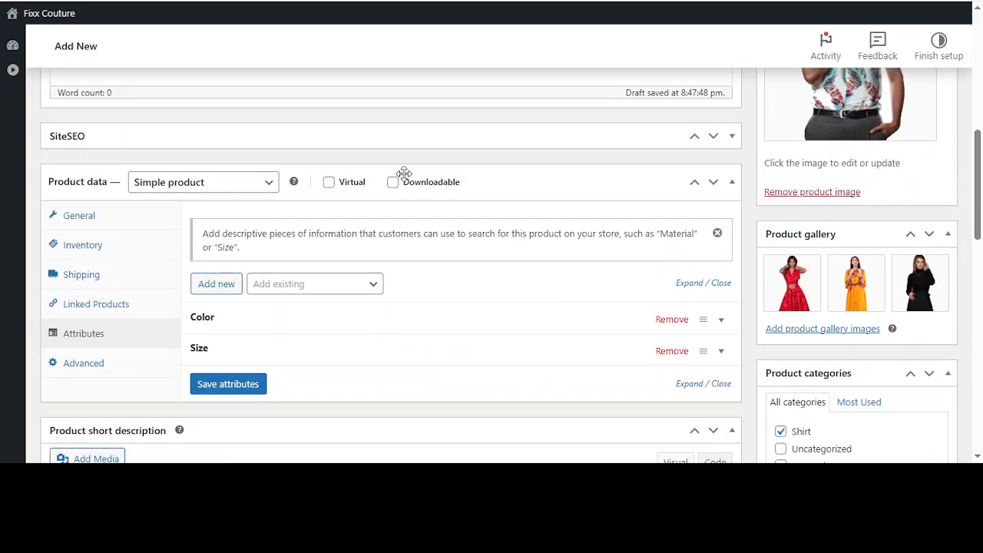
{"action": "left_click", "coordinate": [390, 139]}
{"action": "left_click", "coordinate": [390, 139]}
{"action": "scroll", "coordinate": [840, 291], "scroll_direction": "down", "scroll_amount": 5}
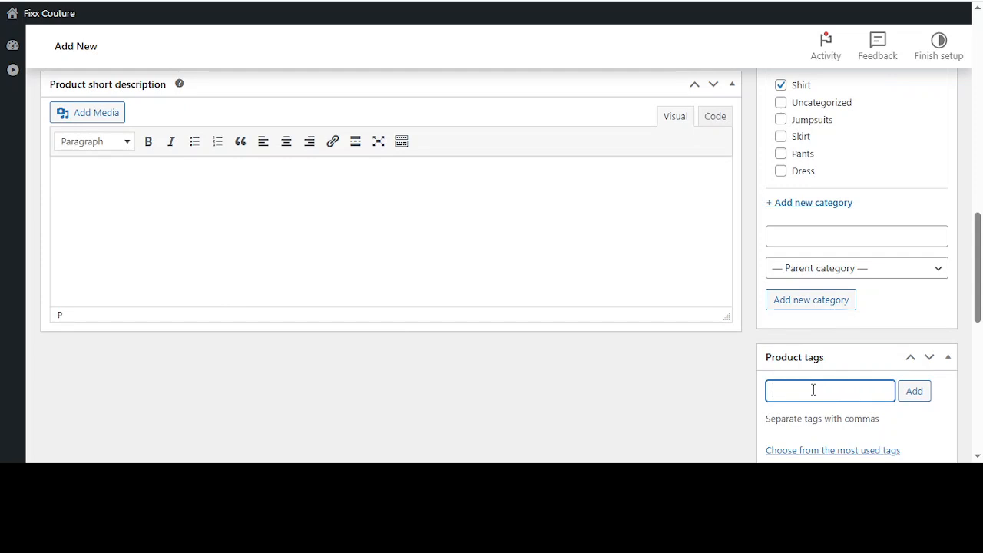
Enter the comma-separated product tags "shirt, fashion, best tshirt, SHirt in UK"
{"action": "type", "text": "shirt, fashion, best ts"}
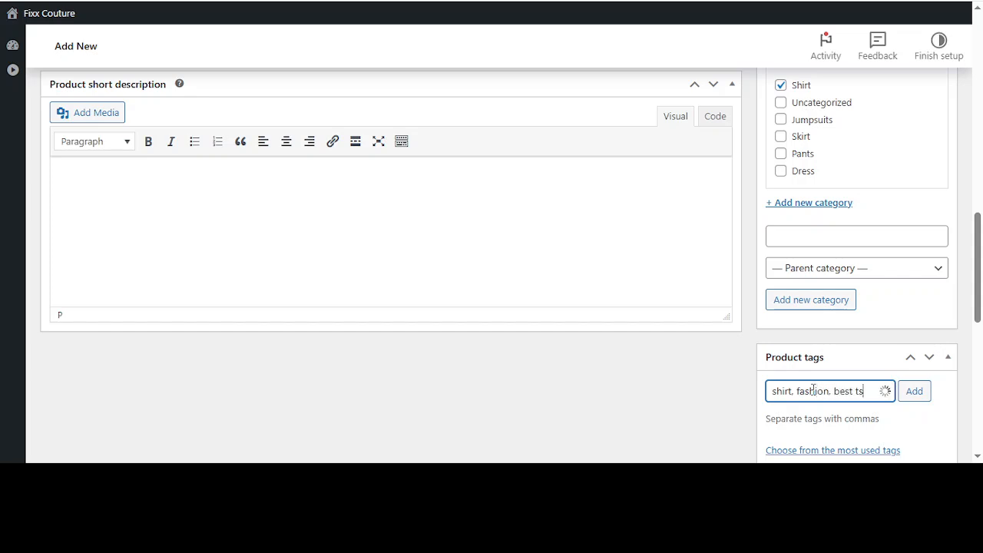
{"action": "type", "text": "hirt"}
{"action": "type", "text": ","}
{"action": "type", "text": "SH"}
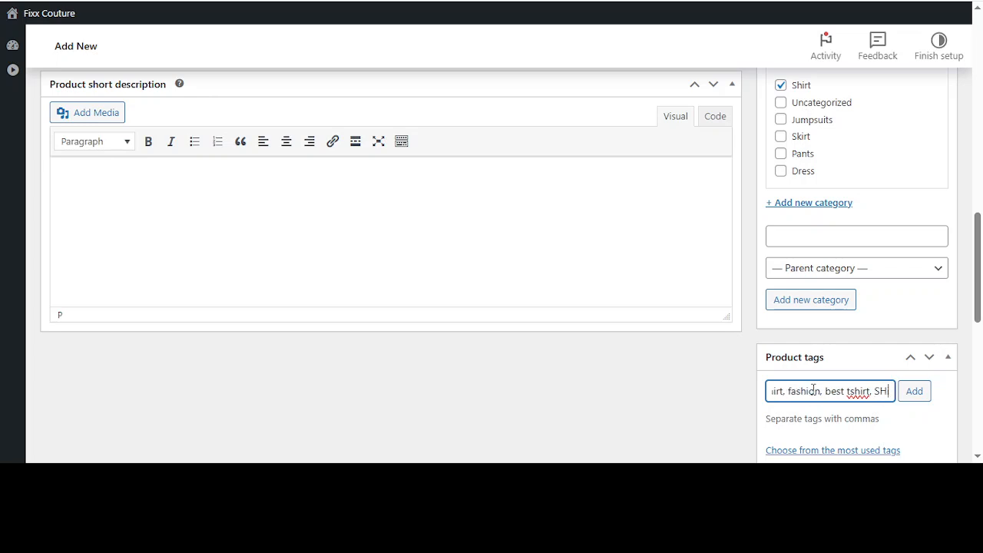
{"action": "type", "text": "irt in UK"}
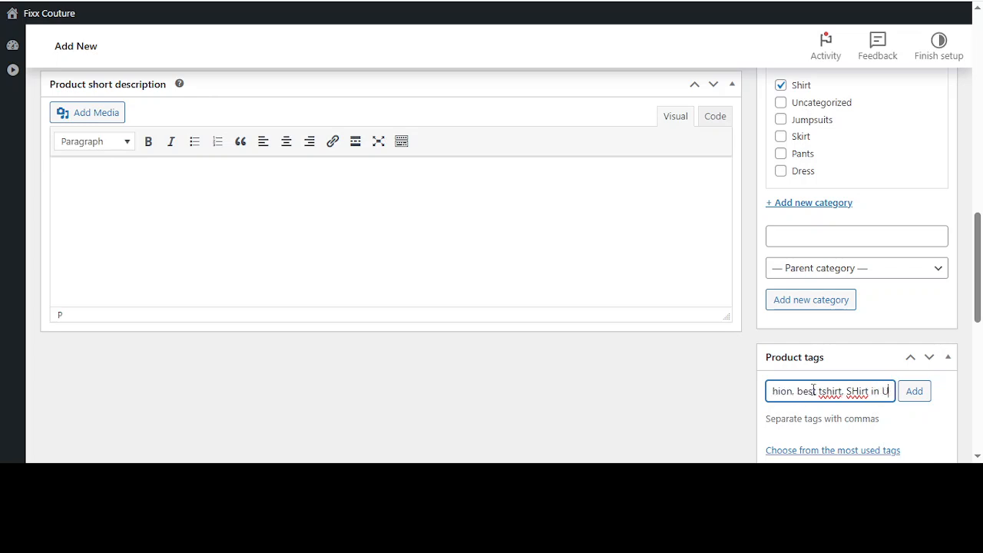
Correct the last tag's spelling to "Shirt in UK" and add all the entered tags to the product
{"action": "left_click", "coordinate": [852, 392]}
{"action": "key", "text": "BackSpace"}
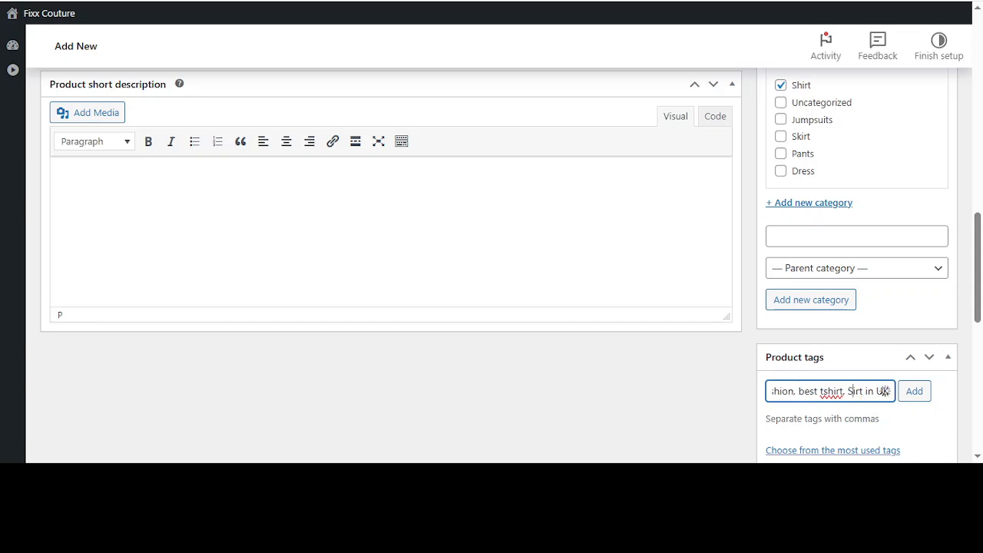
{"action": "type", "text": "h"}
{"action": "left_click", "coordinate": [922, 401]}
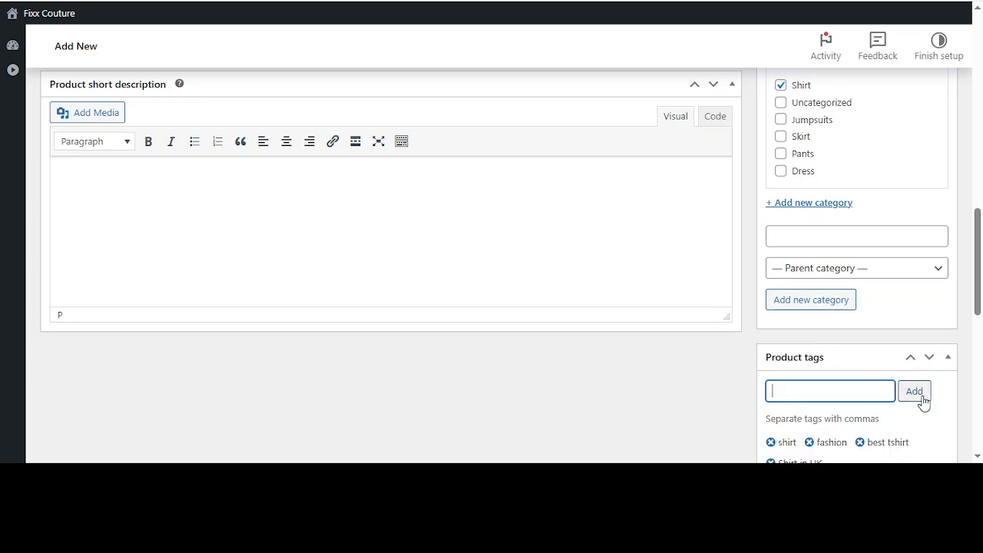
Review the product tags, Brands and LiteSpeed Options sections, and collapse LiteSpeed Options
{"action": "scroll", "coordinate": [921, 401], "scroll_direction": "down", "scroll_amount": 1}
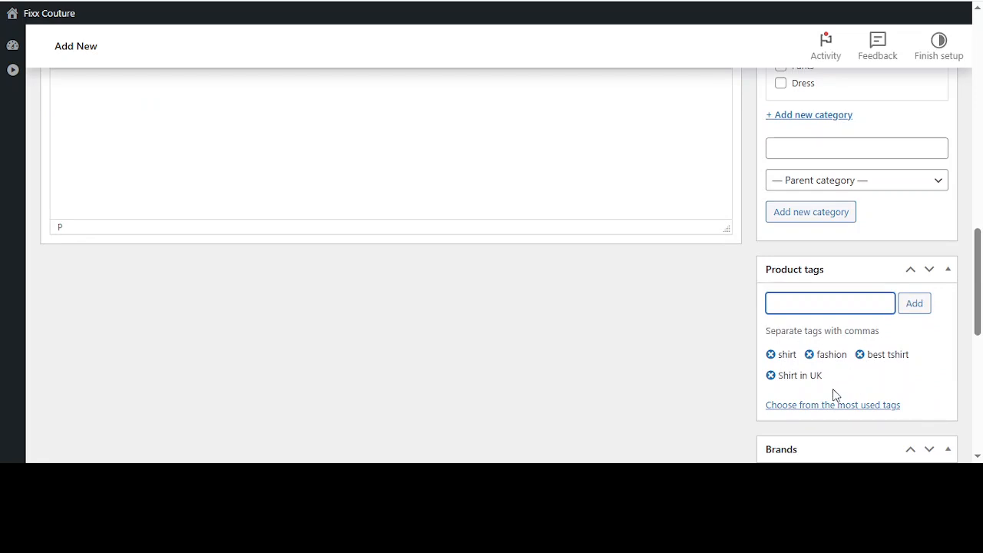
{"action": "scroll", "coordinate": [767, 367], "scroll_direction": "down", "scroll_amount": 1}
{"action": "scroll", "coordinate": [788, 366], "scroll_direction": "down", "scroll_amount": 1}
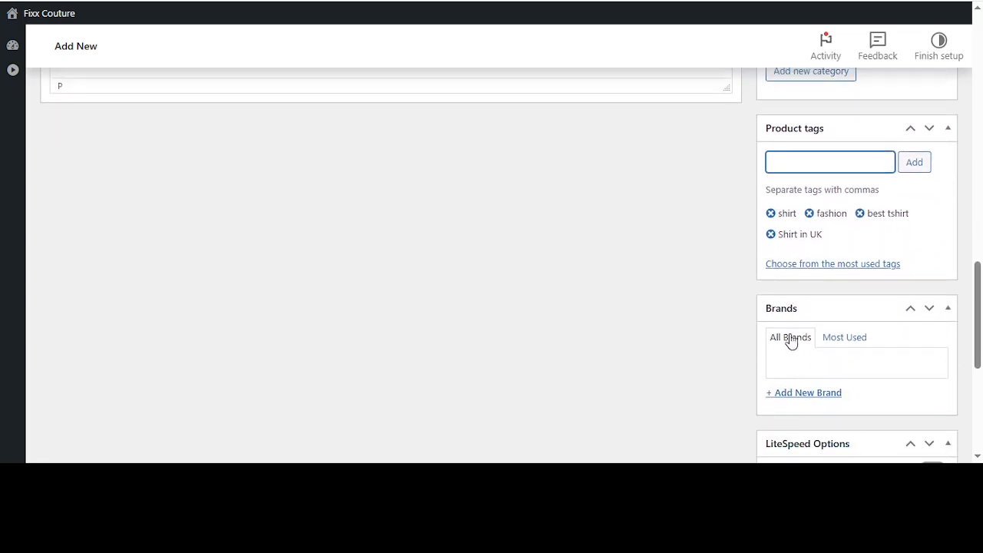
{"action": "scroll", "coordinate": [794, 327], "scroll_direction": "down", "scroll_amount": 1}
{"action": "scroll", "coordinate": [812, 287], "scroll_direction": "down", "scroll_amount": 2}
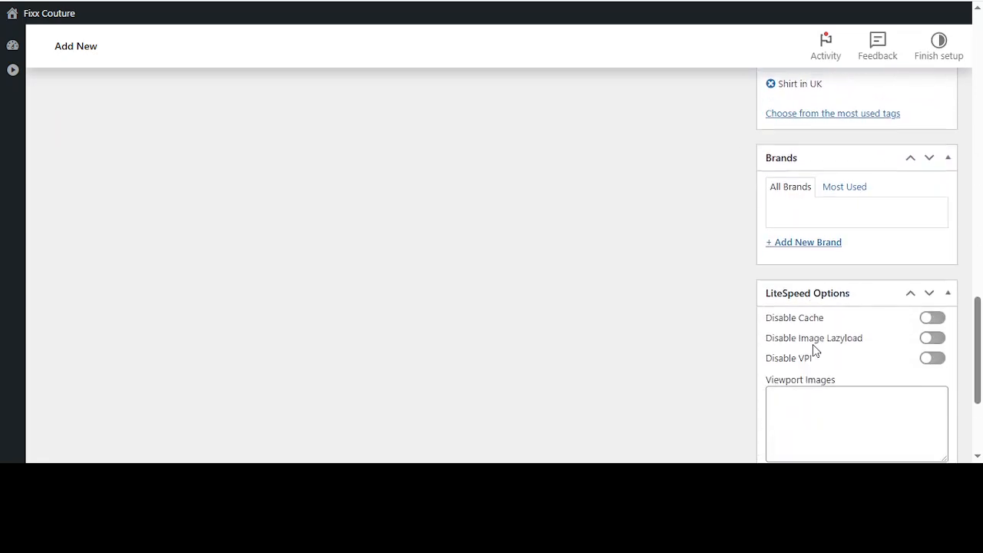
{"action": "scroll", "coordinate": [807, 311], "scroll_direction": "down", "scroll_amount": 2}
{"action": "scroll", "coordinate": [807, 318], "scroll_direction": "up", "scroll_amount": 2}
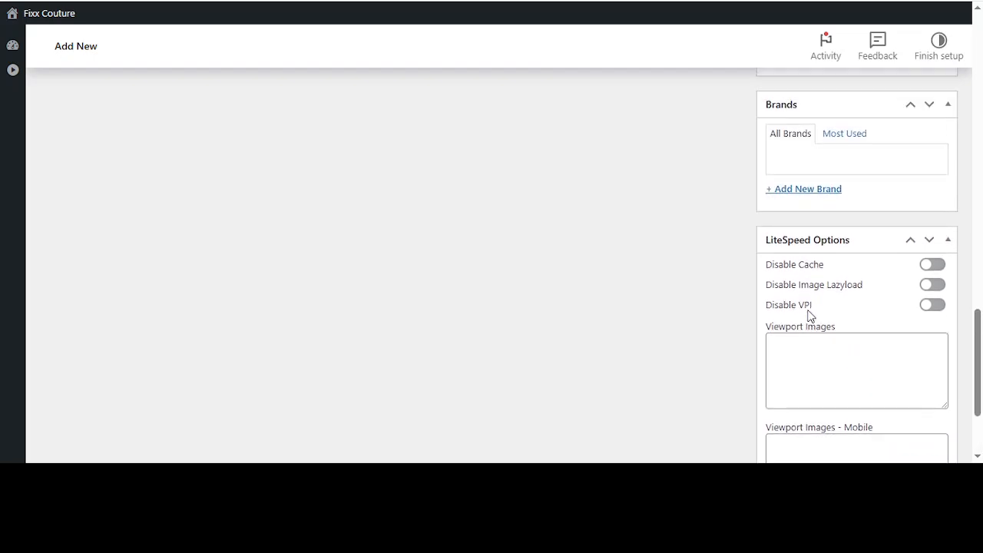
{"action": "left_click", "coordinate": [872, 244]}
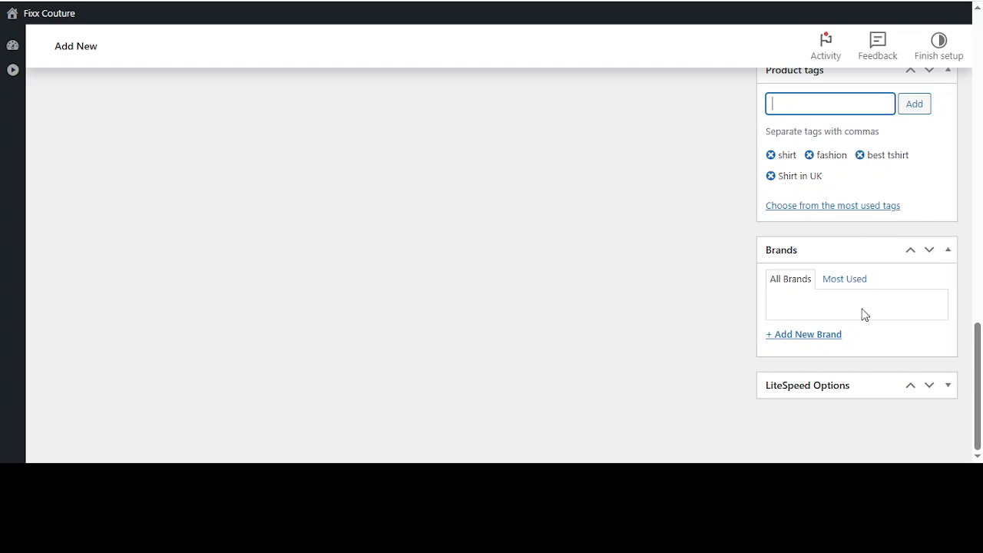
View the product's visibility choices in the publish settings and leave them unchanged
{"action": "scroll", "coordinate": [864, 314], "scroll_direction": "up", "scroll_amount": 15}
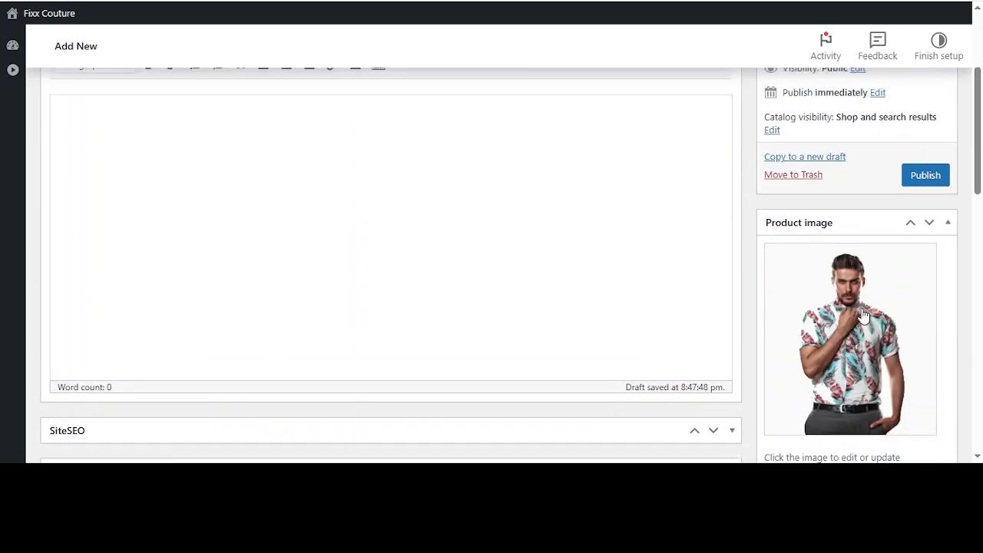
{"action": "scroll", "coordinate": [889, 292], "scroll_direction": "up", "scroll_amount": 3}
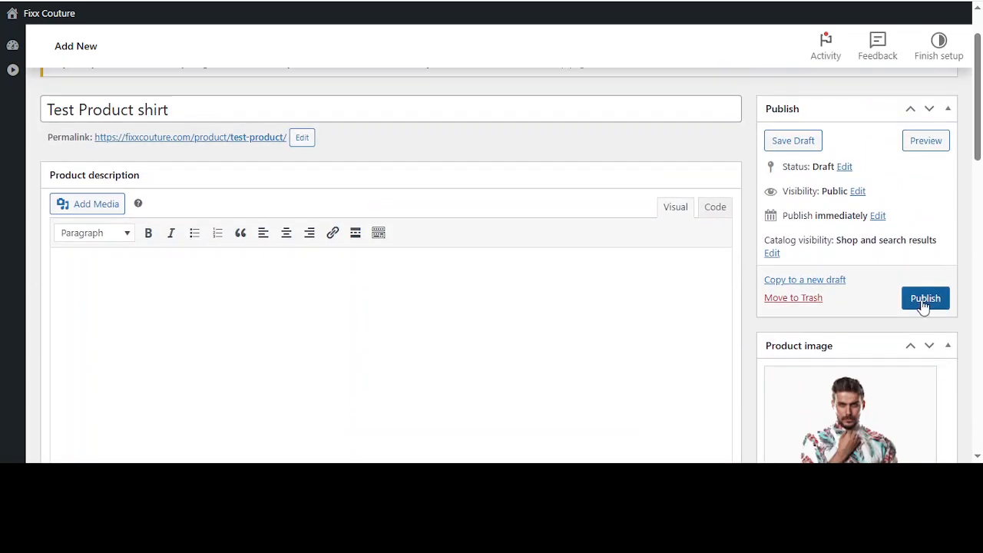
{"action": "left_click", "coordinate": [856, 192]}
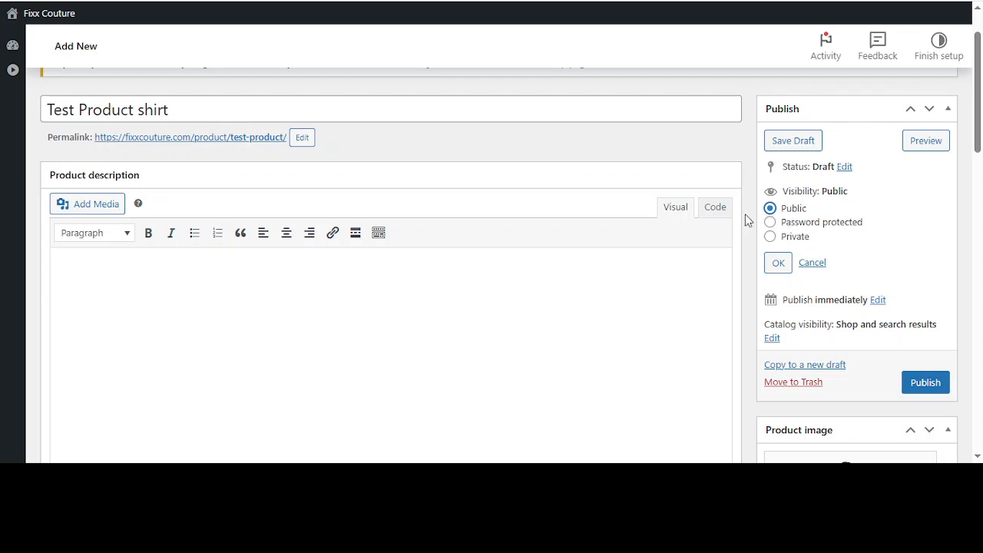
{"action": "left_click", "coordinate": [809, 263]}
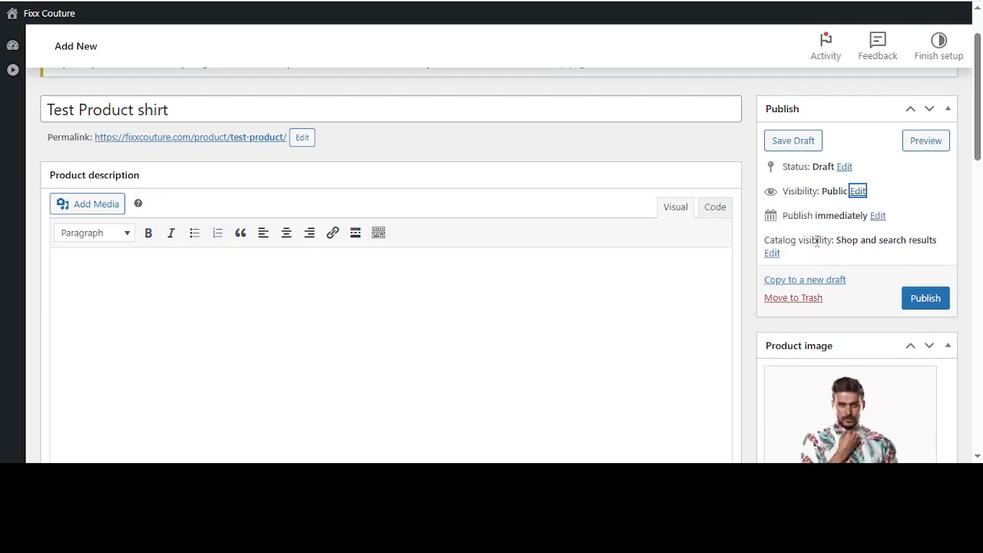
Check the publish date settings, accept them as they are, and publish the shirt product
{"action": "left_click", "coordinate": [876, 216]}
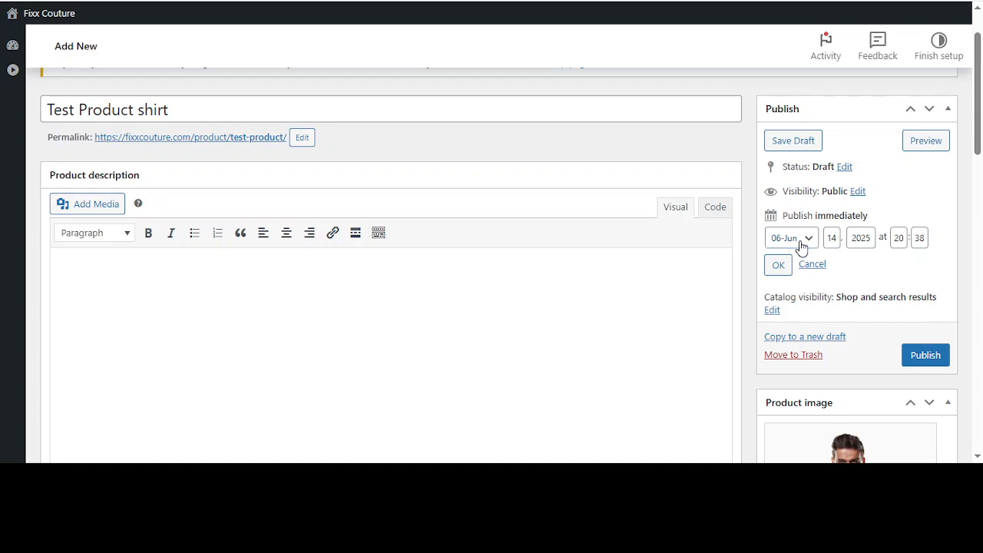
{"action": "left_click", "coordinate": [833, 238]}
{"action": "left_click", "coordinate": [778, 265]}
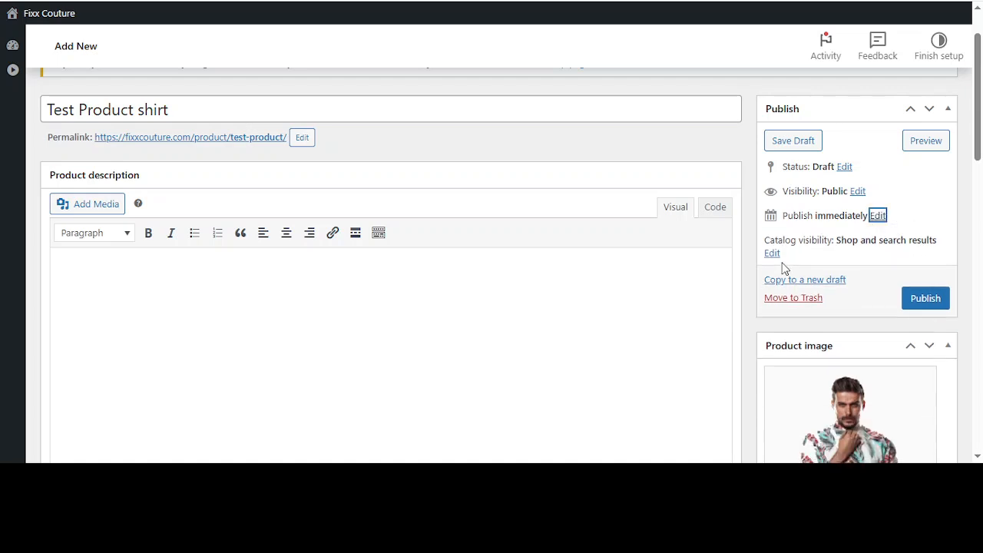
{"action": "left_click", "coordinate": [921, 305]}
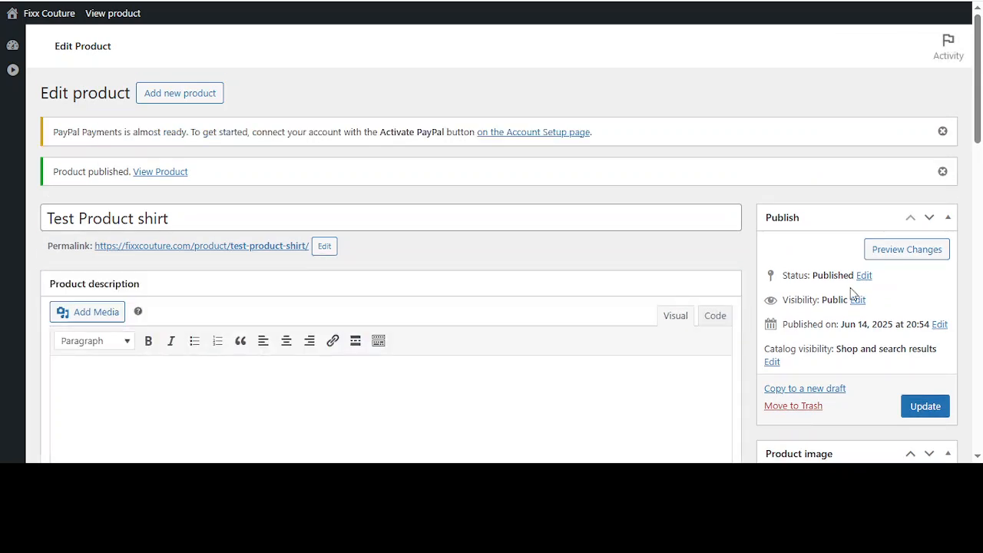
Open the published product's store page and examine its image, price, category, tags and gallery
{"action": "left_click", "coordinate": [160, 173]}
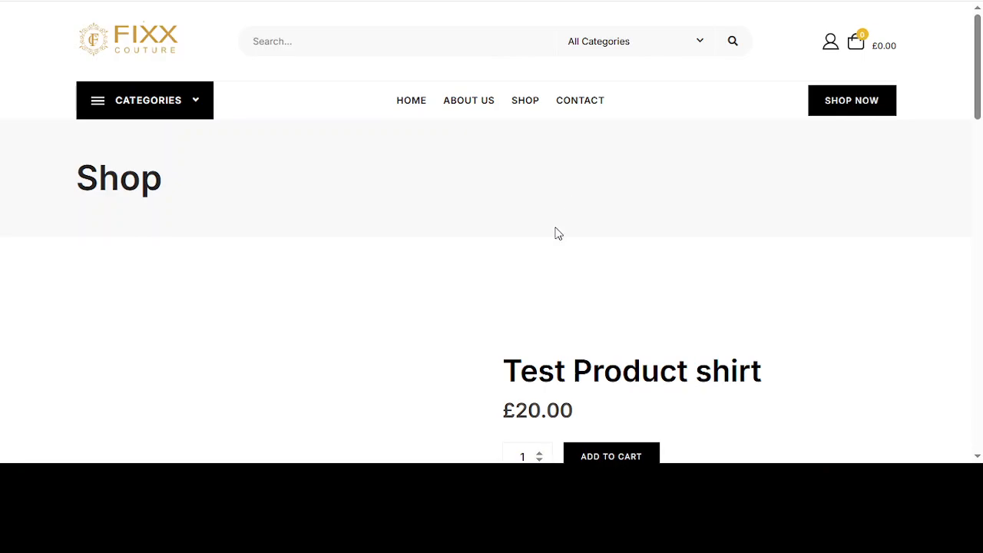
{"action": "scroll", "coordinate": [543, 261], "scroll_direction": "down", "scroll_amount": 2}
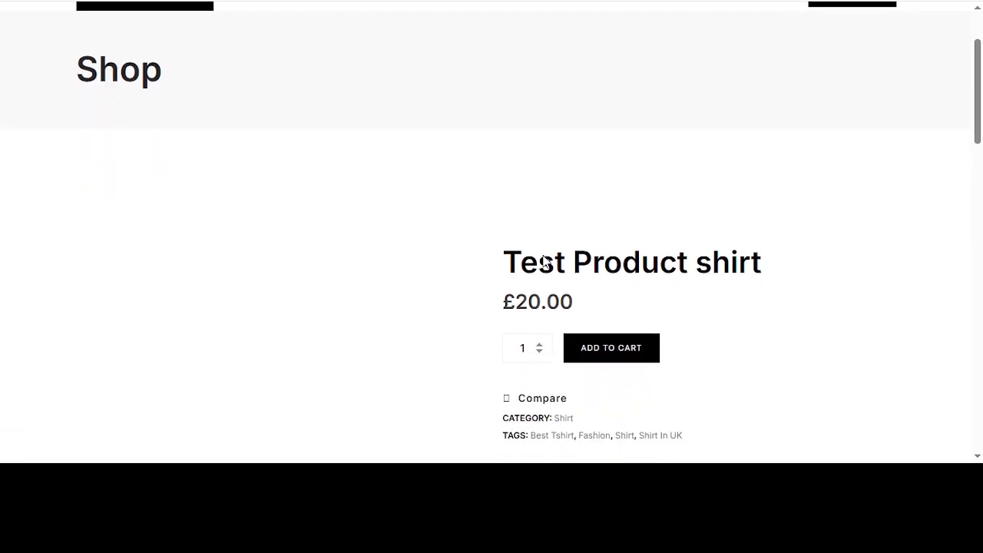
{"action": "scroll", "coordinate": [544, 261], "scroll_direction": "down", "scroll_amount": 1}
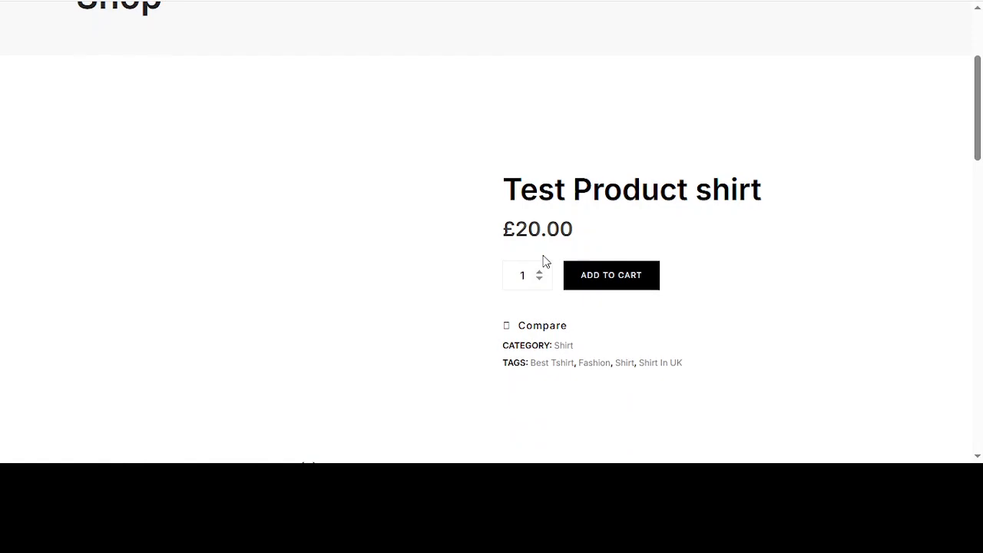
{"action": "scroll", "coordinate": [543, 262], "scroll_direction": "down", "scroll_amount": 1}
{"action": "left_click", "coordinate": [547, 299]}
{"action": "scroll", "coordinate": [566, 246], "scroll_direction": "down", "scroll_amount": 2}
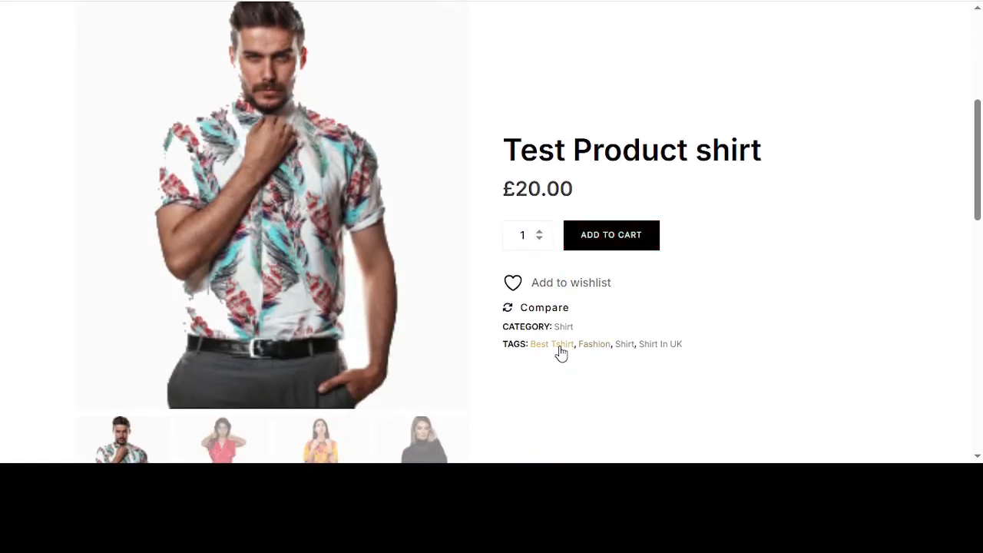
{"action": "scroll", "coordinate": [559, 351], "scroll_direction": "down", "scroll_amount": 1}
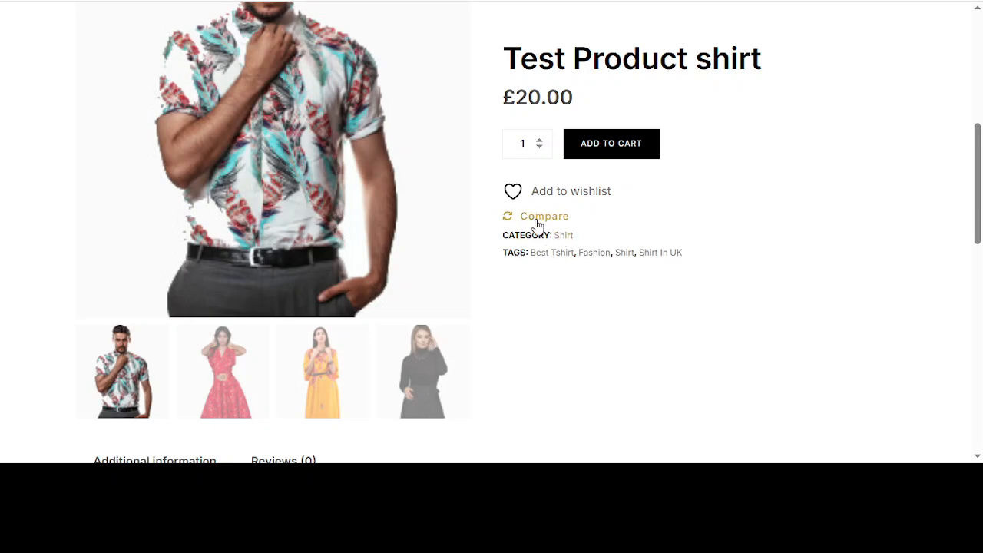
{"action": "scroll", "coordinate": [612, 242], "scroll_direction": "down", "scroll_amount": 3}
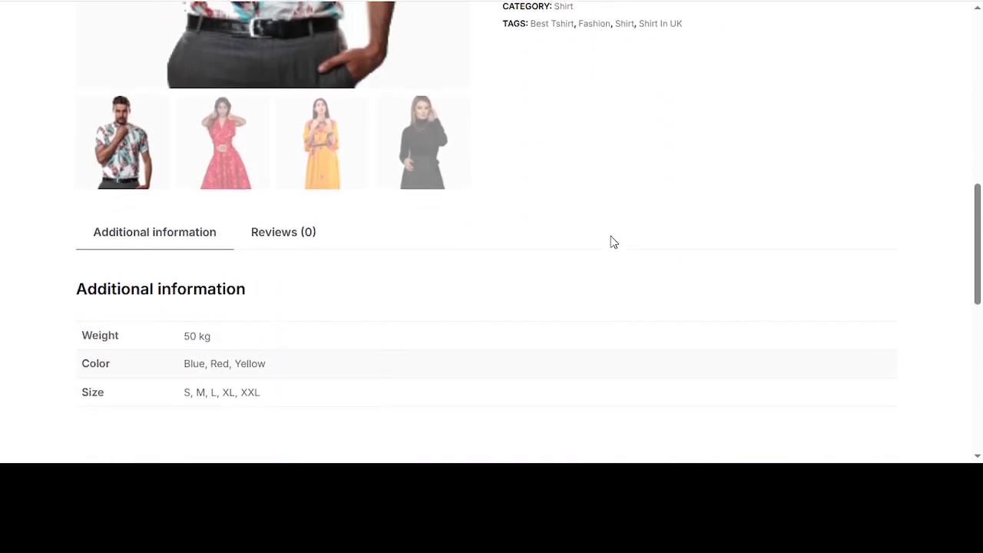
Examine the weight, color and size entries in the product page's additional information
{"action": "scroll", "coordinate": [612, 241], "scroll_direction": "down", "scroll_amount": 1}
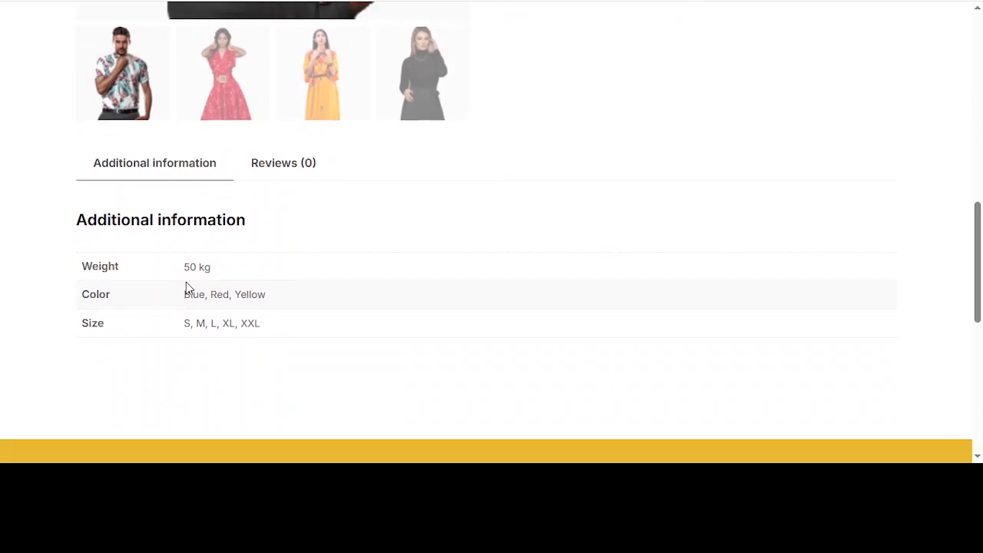
{"action": "left_click_drag", "start_coordinate": [213, 298], "coordinate": [239, 298]}
{"action": "left_click", "coordinate": [240, 299]}
{"action": "scroll", "coordinate": [370, 307], "scroll_direction": "down", "scroll_amount": 1}
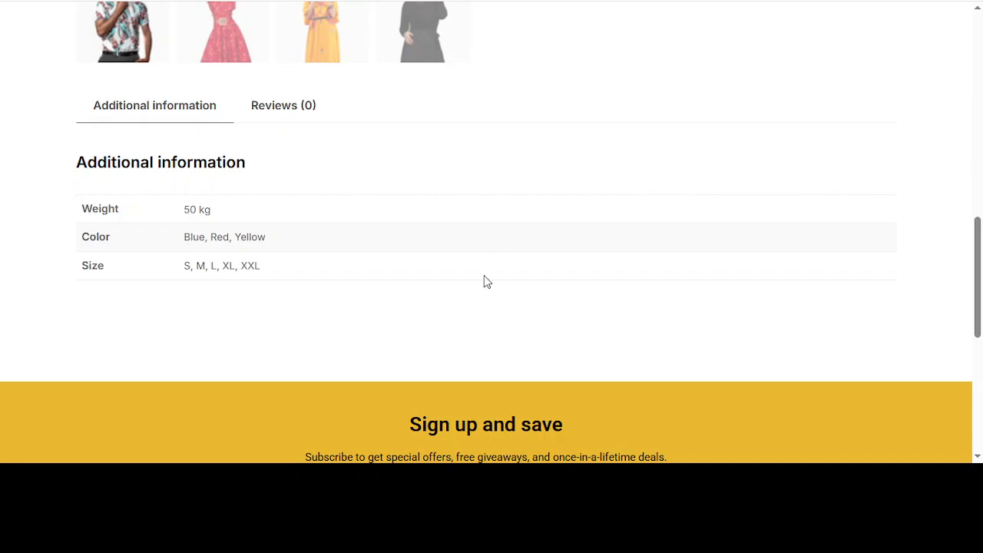
Show the red dress and black outfit gallery pictures as the large product image
{"action": "scroll", "coordinate": [435, 222], "scroll_direction": "up", "scroll_amount": 3}
{"action": "left_click", "coordinate": [238, 206]}
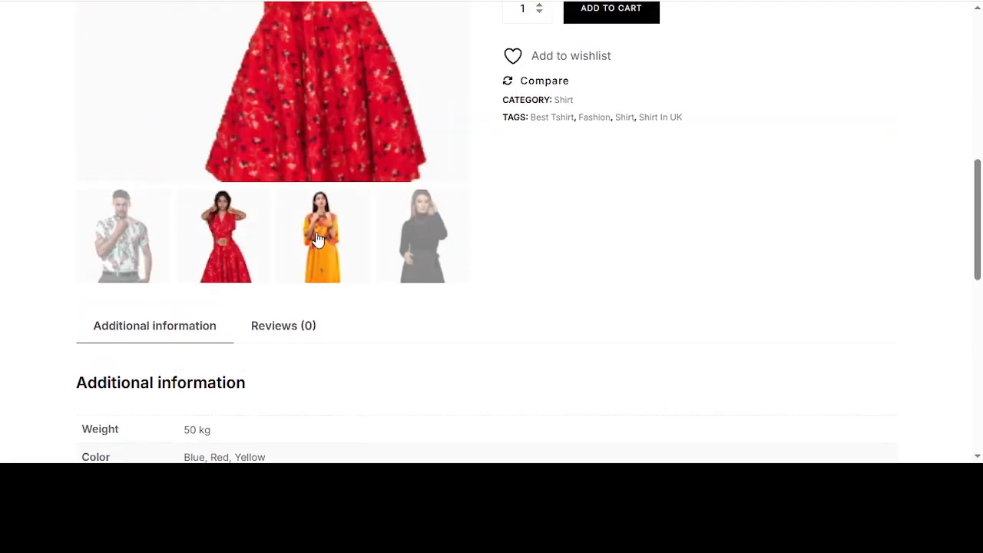
{"action": "left_click", "coordinate": [404, 241]}
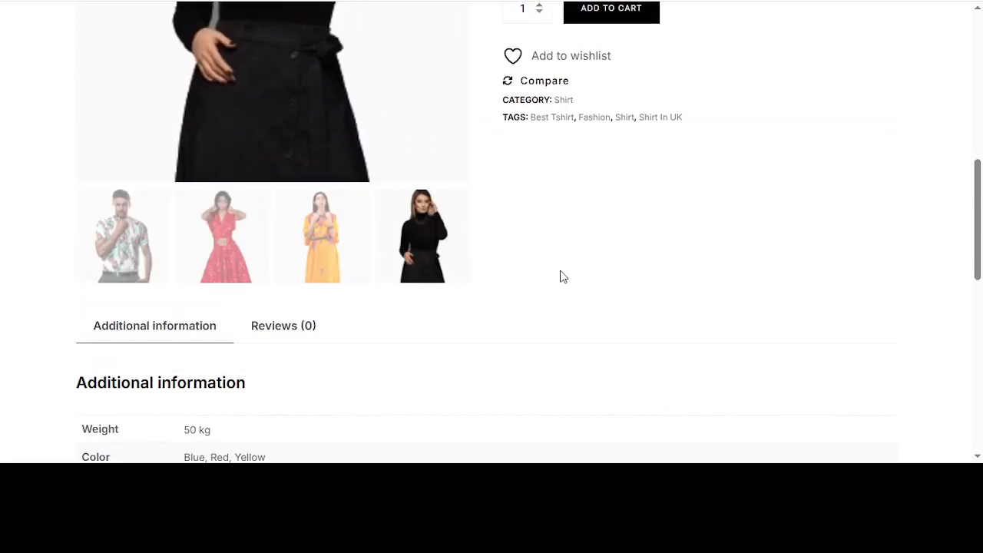
{"action": "scroll", "coordinate": [559, 275], "scroll_direction": "up", "scroll_amount": 3}
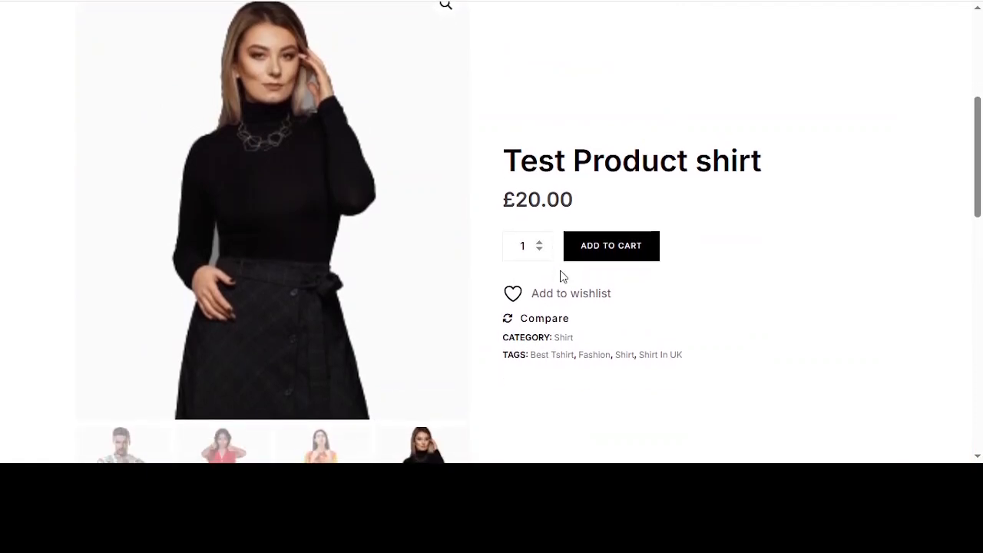
Recheck the category and tags on the store page along with the additional information table
{"action": "scroll", "coordinate": [708, 287], "scroll_direction": "down", "scroll_amount": 1}
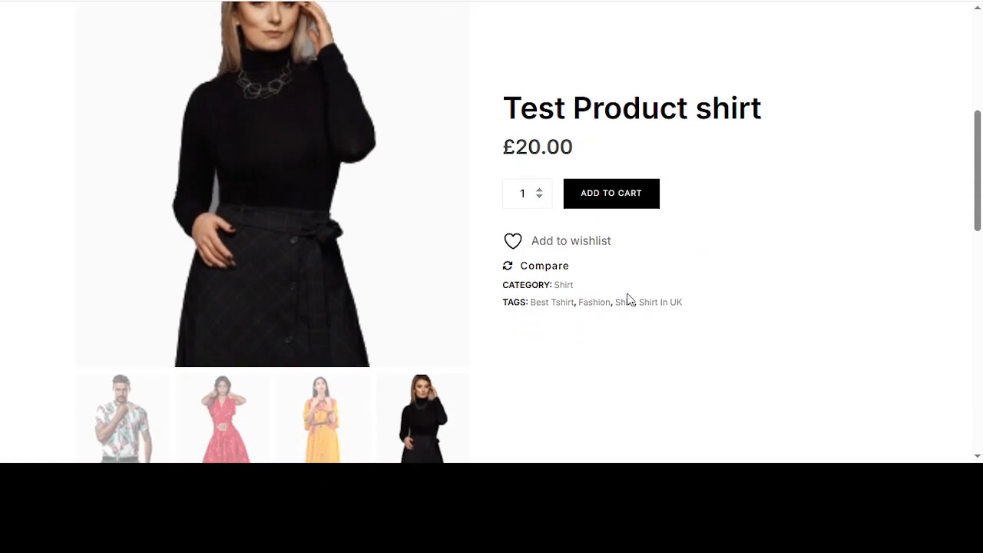
{"action": "left_click_drag", "start_coordinate": [588, 302], "coordinate": [574, 285]}
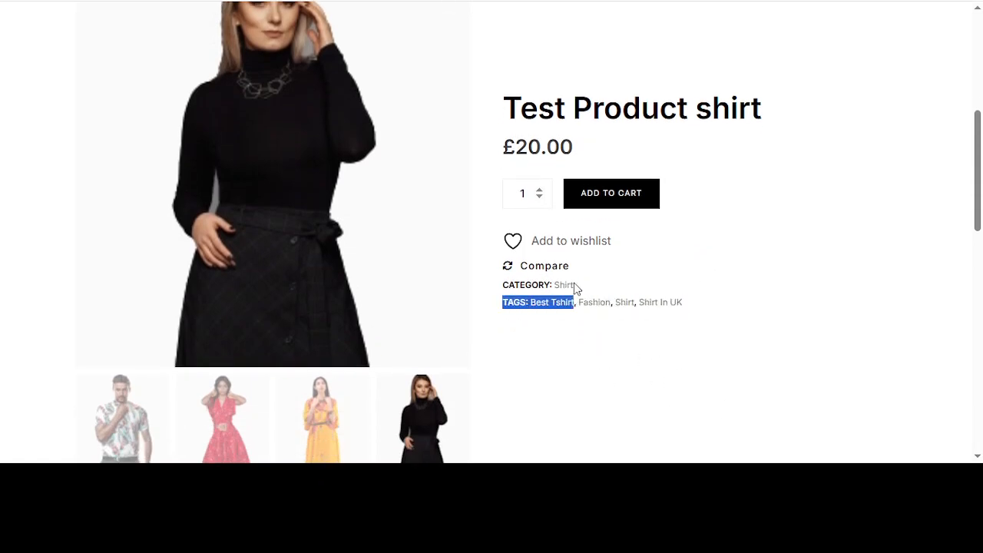
{"action": "scroll", "coordinate": [574, 287], "scroll_direction": "down", "scroll_amount": 5}
{"action": "left_click_drag", "start_coordinate": [117, 304], "coordinate": [149, 295]}
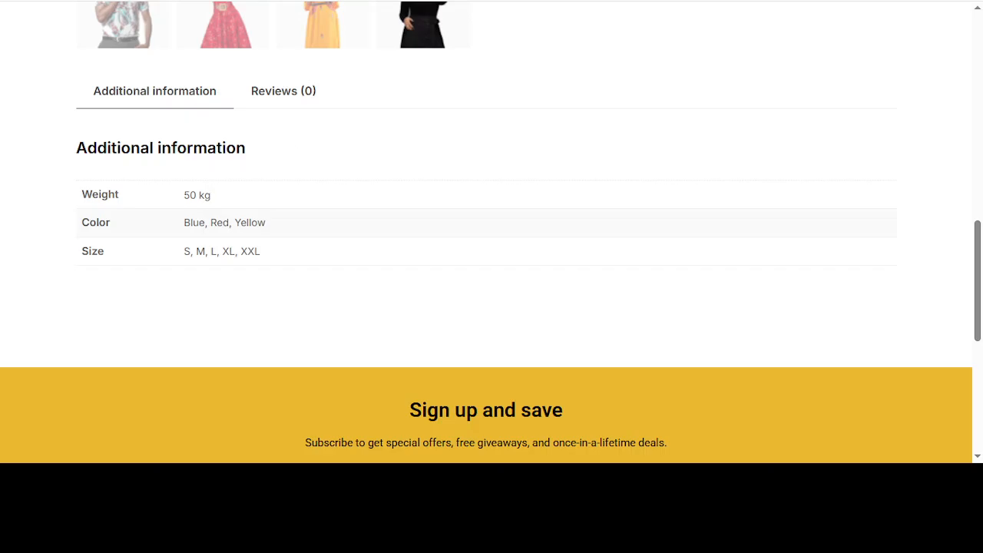
Return to the product editor and review the linked products, attributes, advanced and general product data against the store page
{"action": "key", "text": "ctrl+shift+Tab"}
{"action": "scroll", "coordinate": [625, 255], "scroll_direction": "down", "scroll_amount": 7}
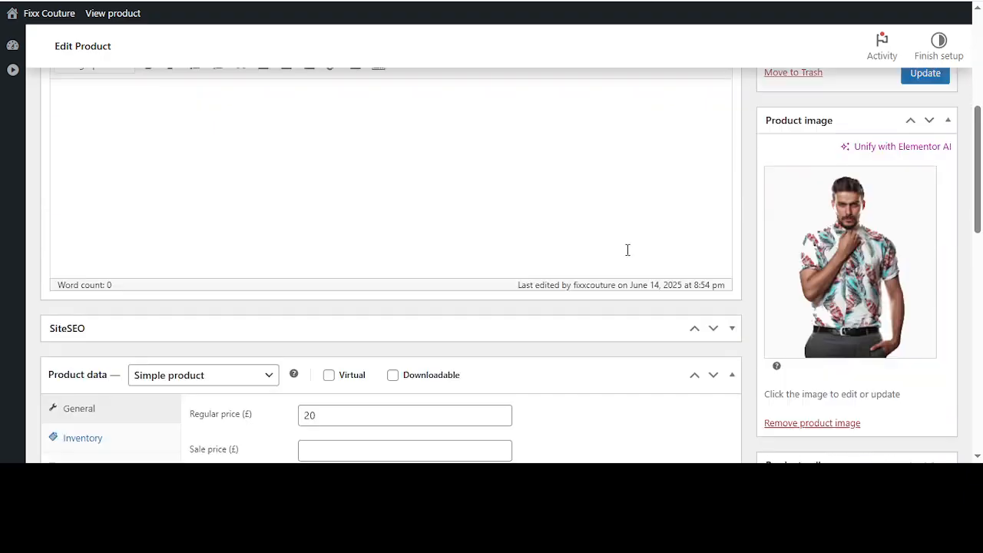
{"action": "scroll", "coordinate": [625, 255], "scroll_direction": "down", "scroll_amount": 1}
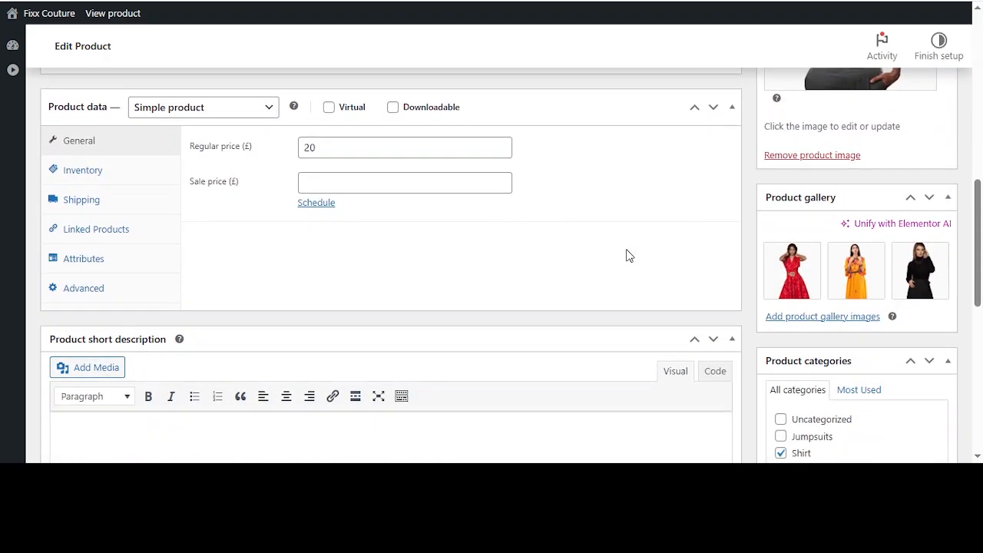
{"action": "left_click", "coordinate": [96, 238]}
{"action": "left_click", "coordinate": [69, 261]}
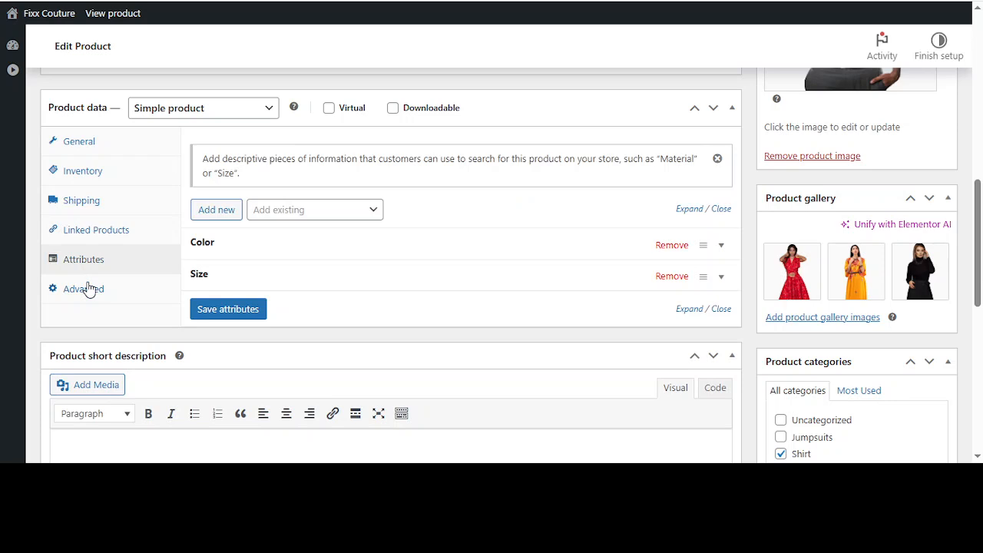
{"action": "left_click", "coordinate": [89, 289]}
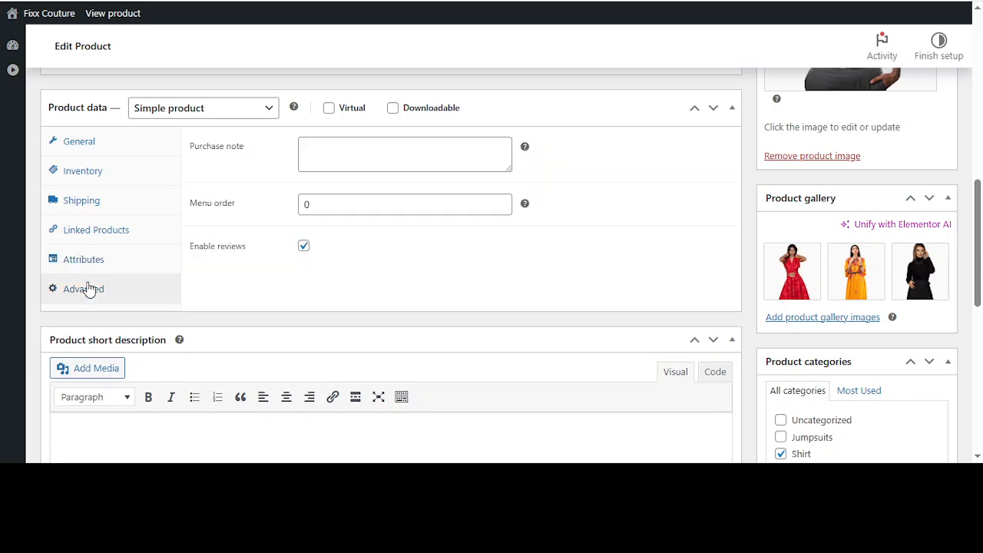
{"action": "left_click", "coordinate": [86, 146]}
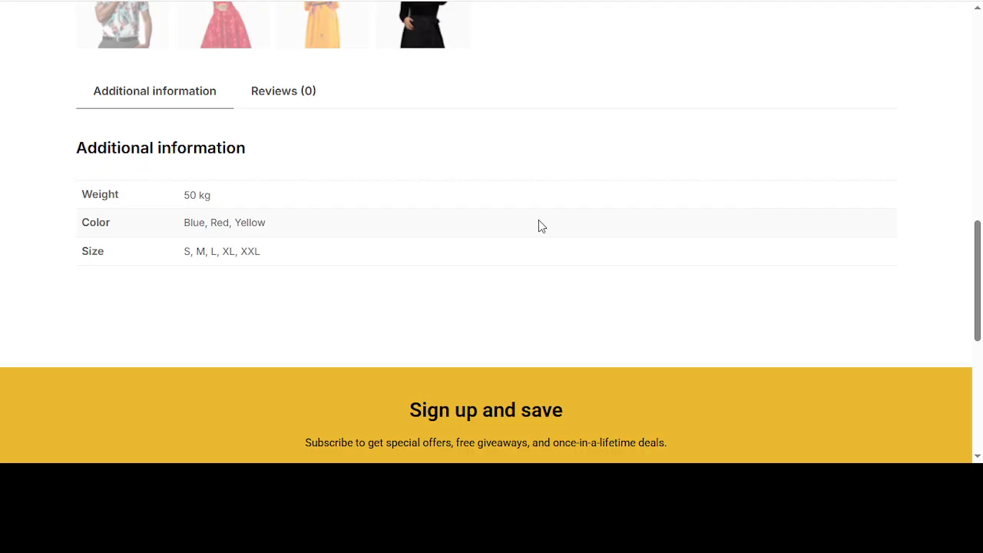
{"action": "scroll", "coordinate": [538, 220], "scroll_direction": "up", "scroll_amount": 10}
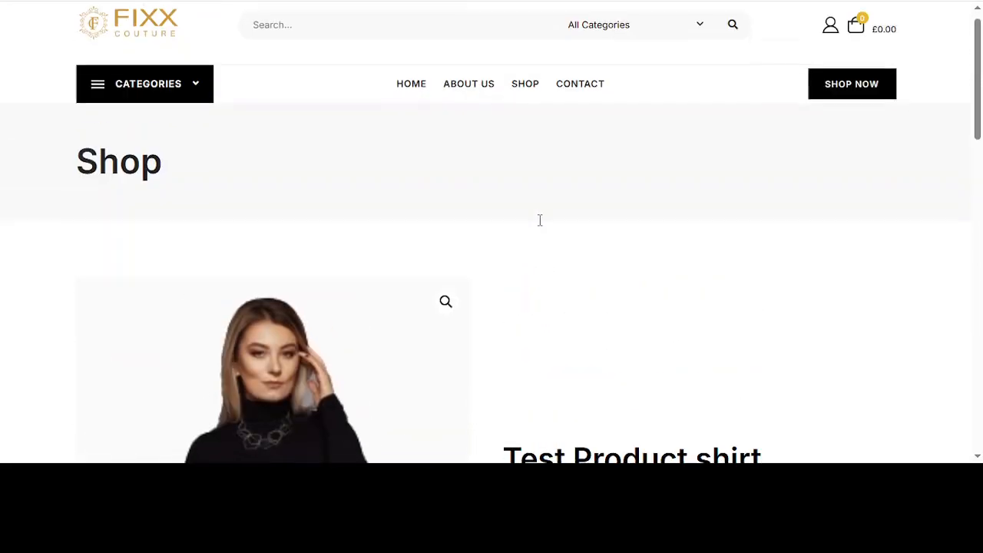